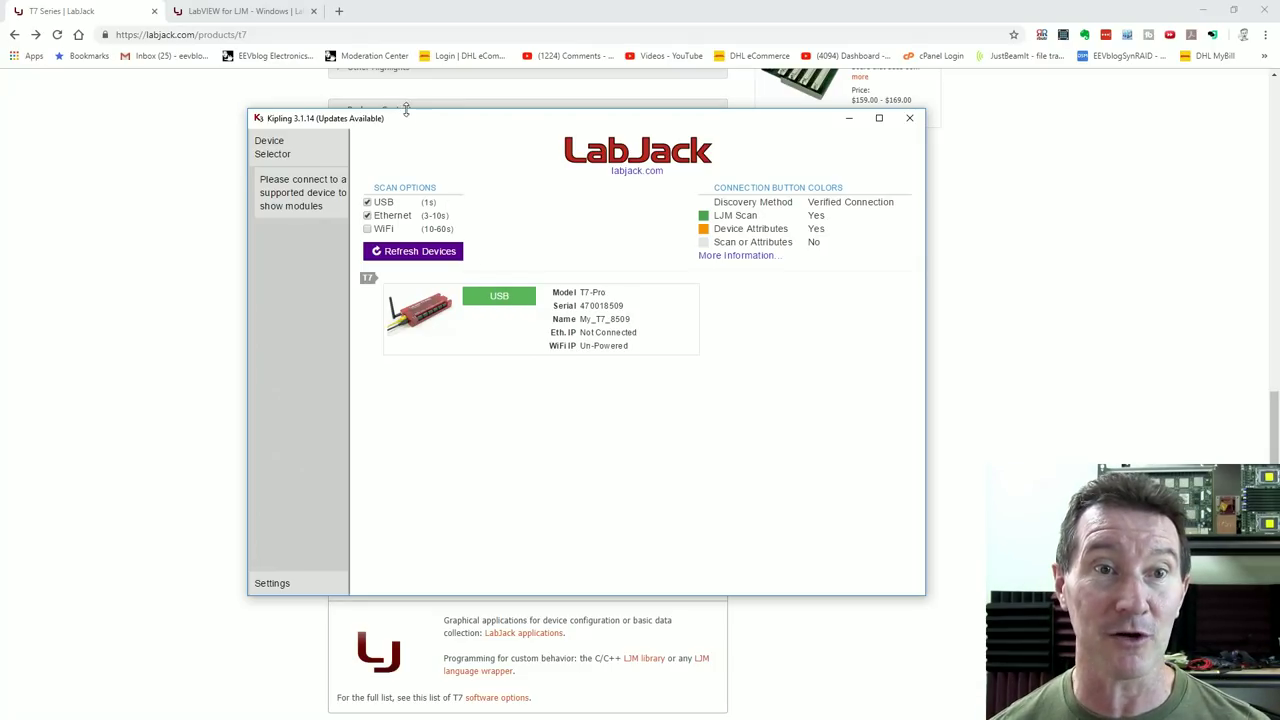
Move the Kipling and LJLogM windows apart and set the number of channels in LJLogM to 19
drag(410, 121, 420, 116)
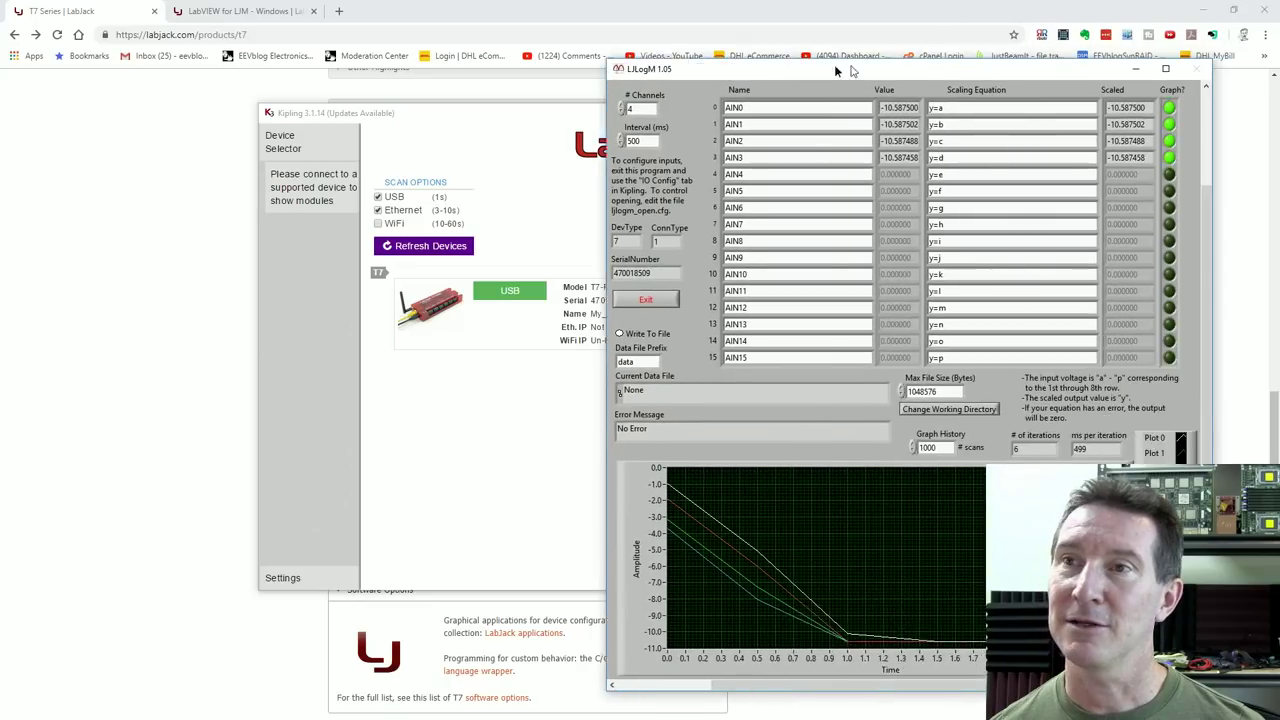
drag(854, 24, 349, 42)
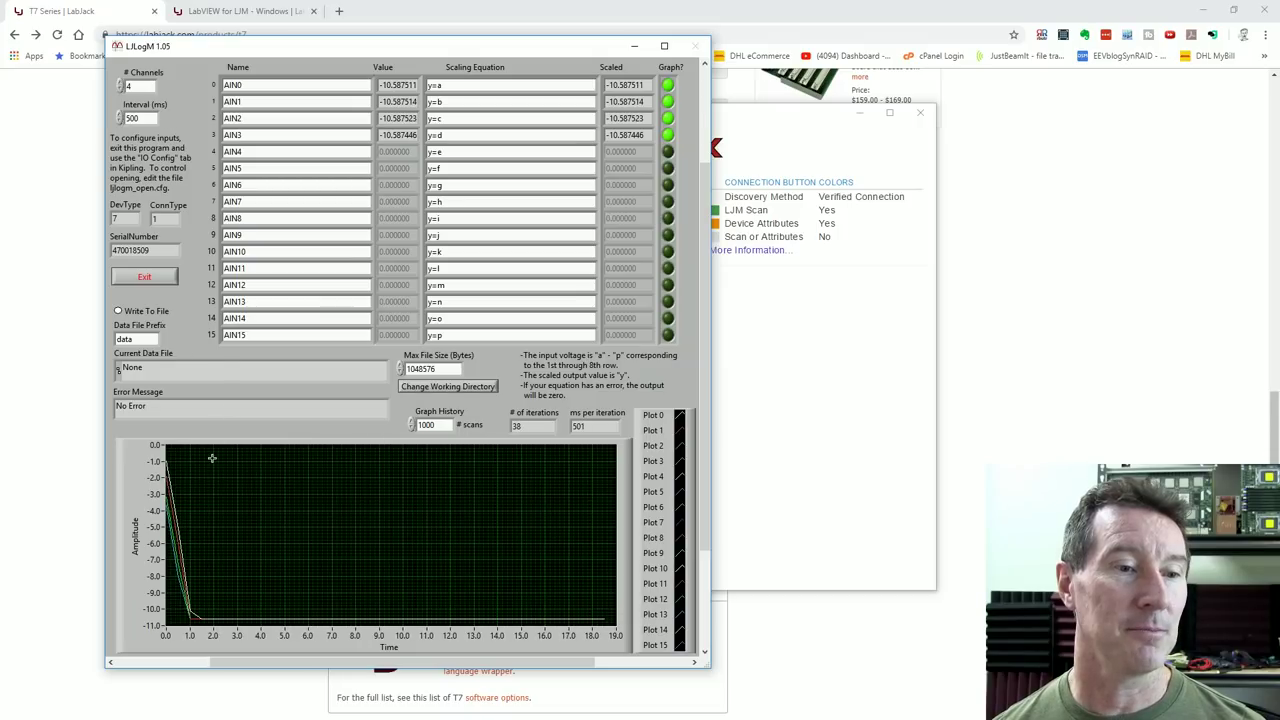
click(121, 86)
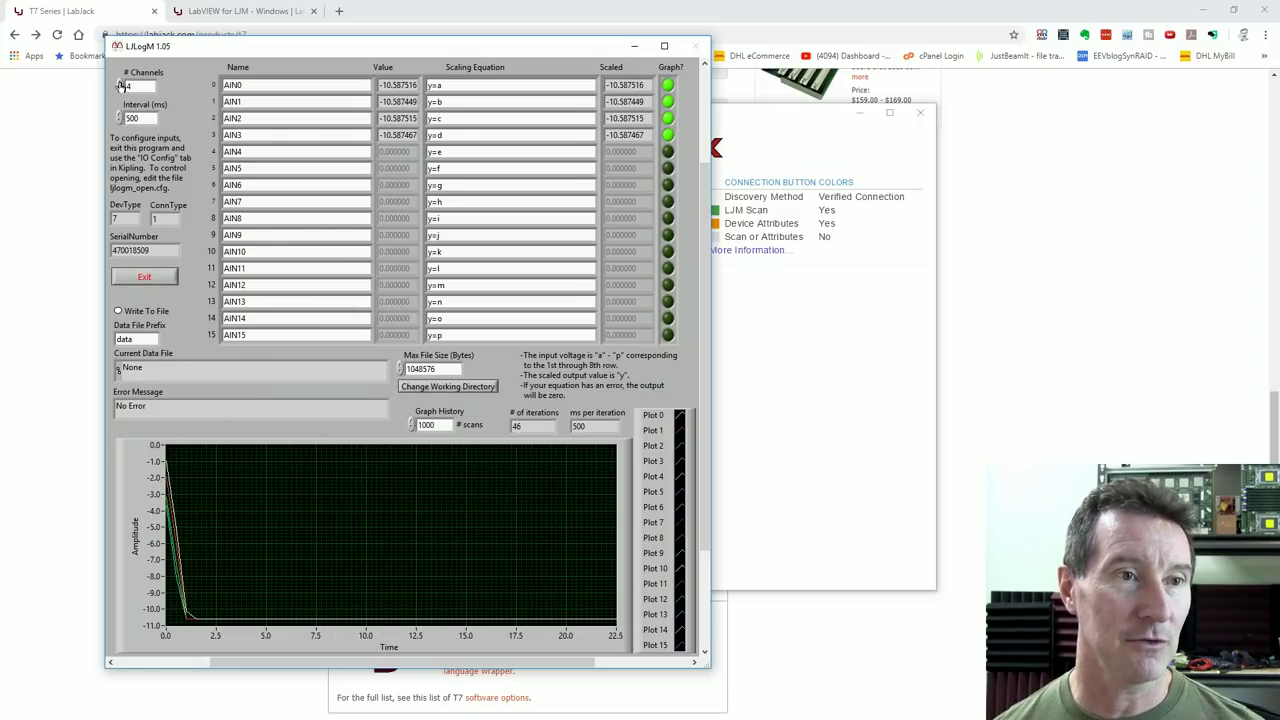
click(121, 86)
click(121, 86)
click(121, 86)
click(121, 86)
click(121, 86)
click(121, 86)
click(121, 86)
click(121, 86)
click(121, 86)
click(121, 86)
click(121, 86)
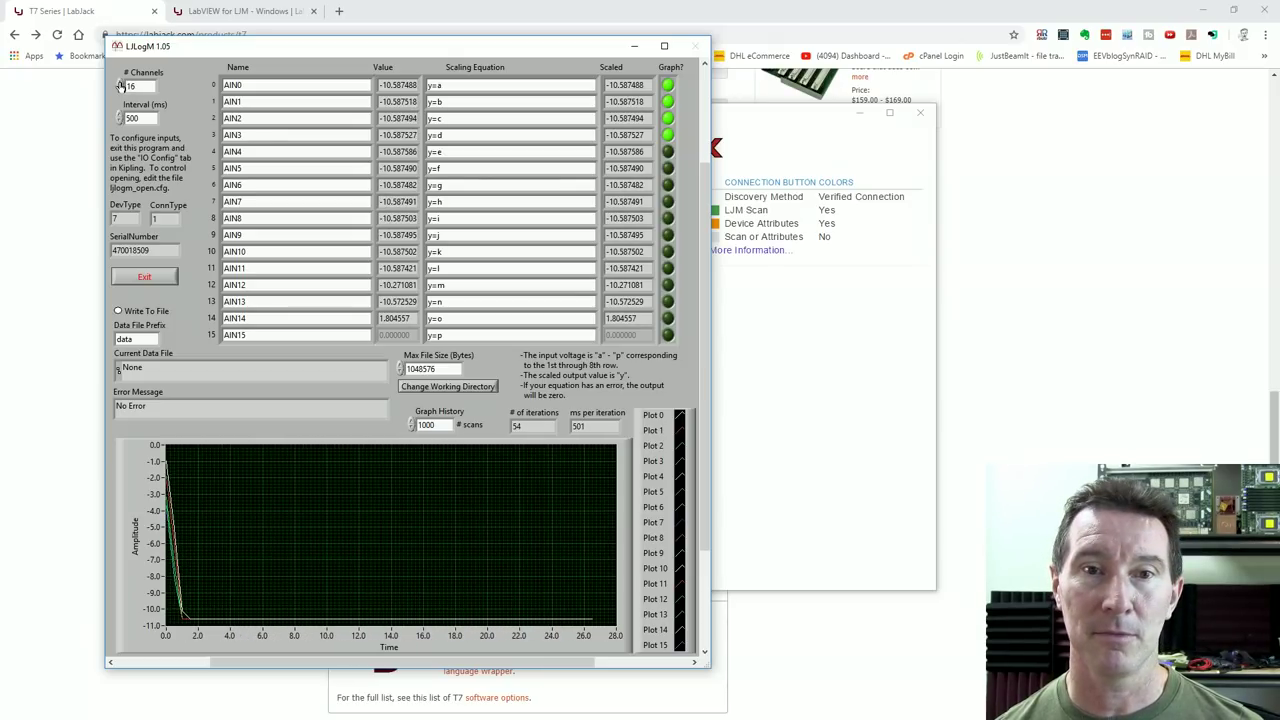
click(121, 86)
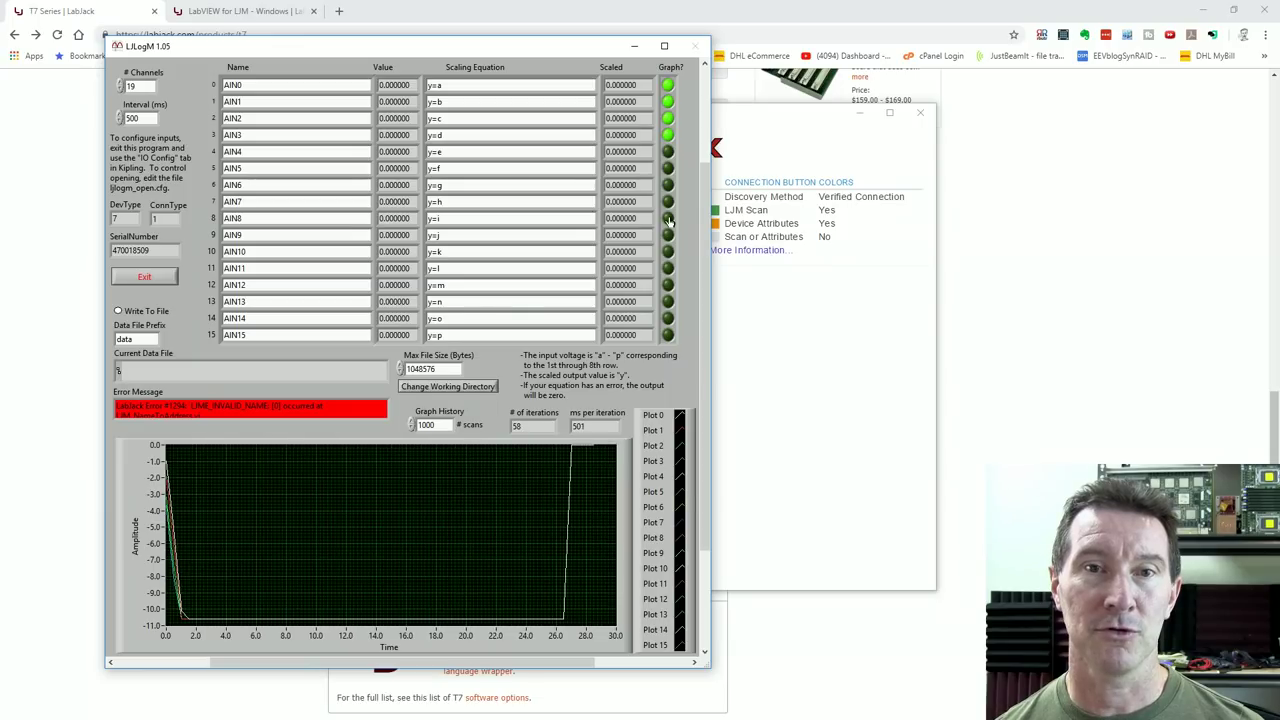
Enable graphing for AIN4, AIN5 and AIN6 and set the logging interval to 1 ms
click(669, 186)
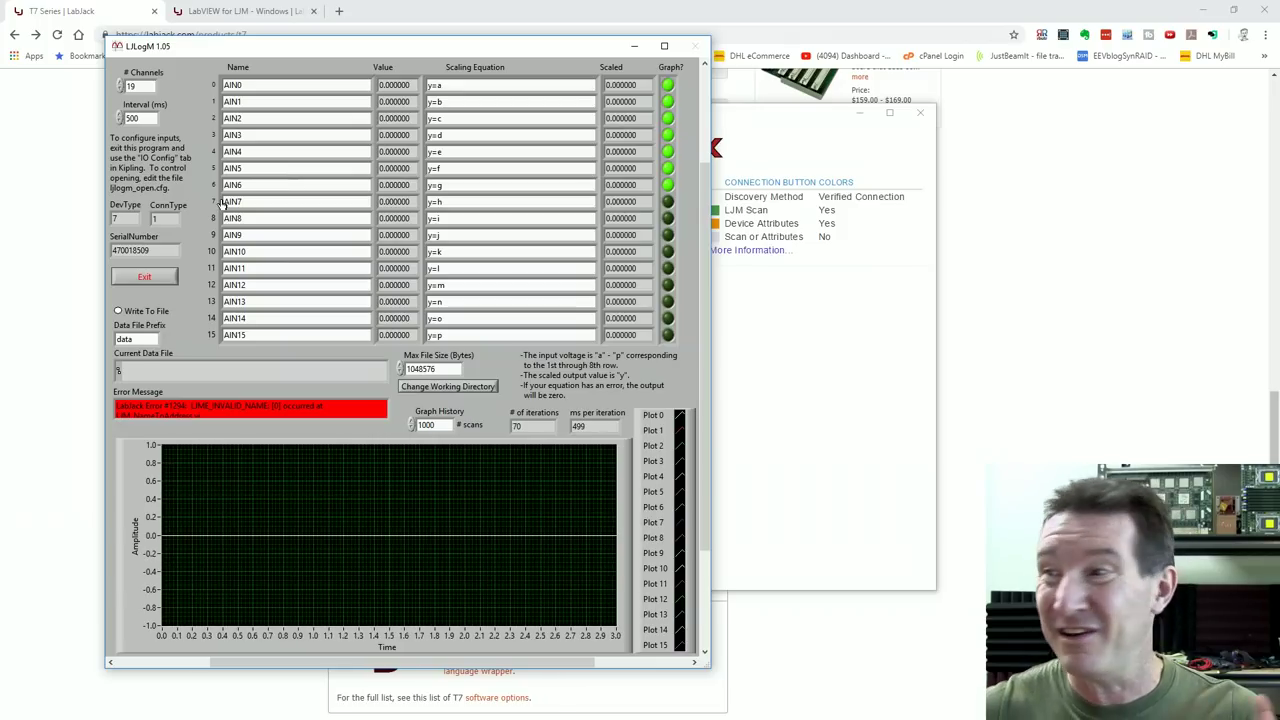
click(145, 280)
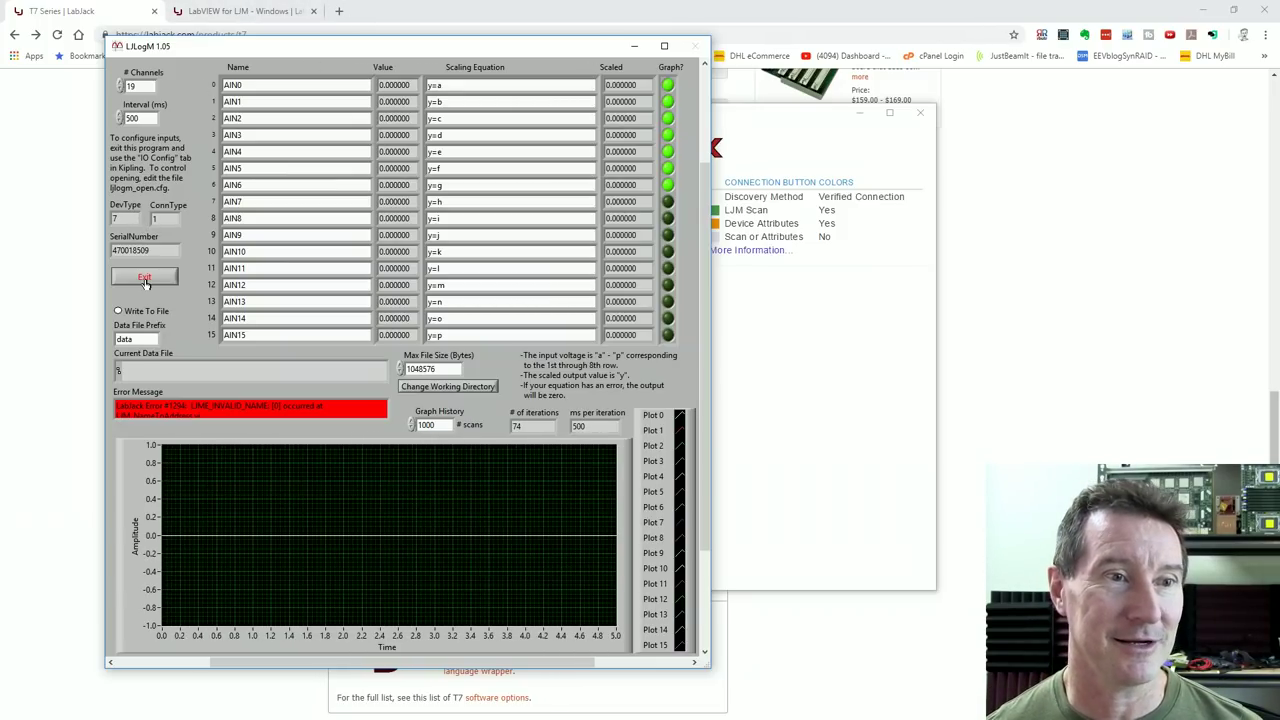
click(120, 121)
click(120, 121)
click(120, 121)
click(120, 121)
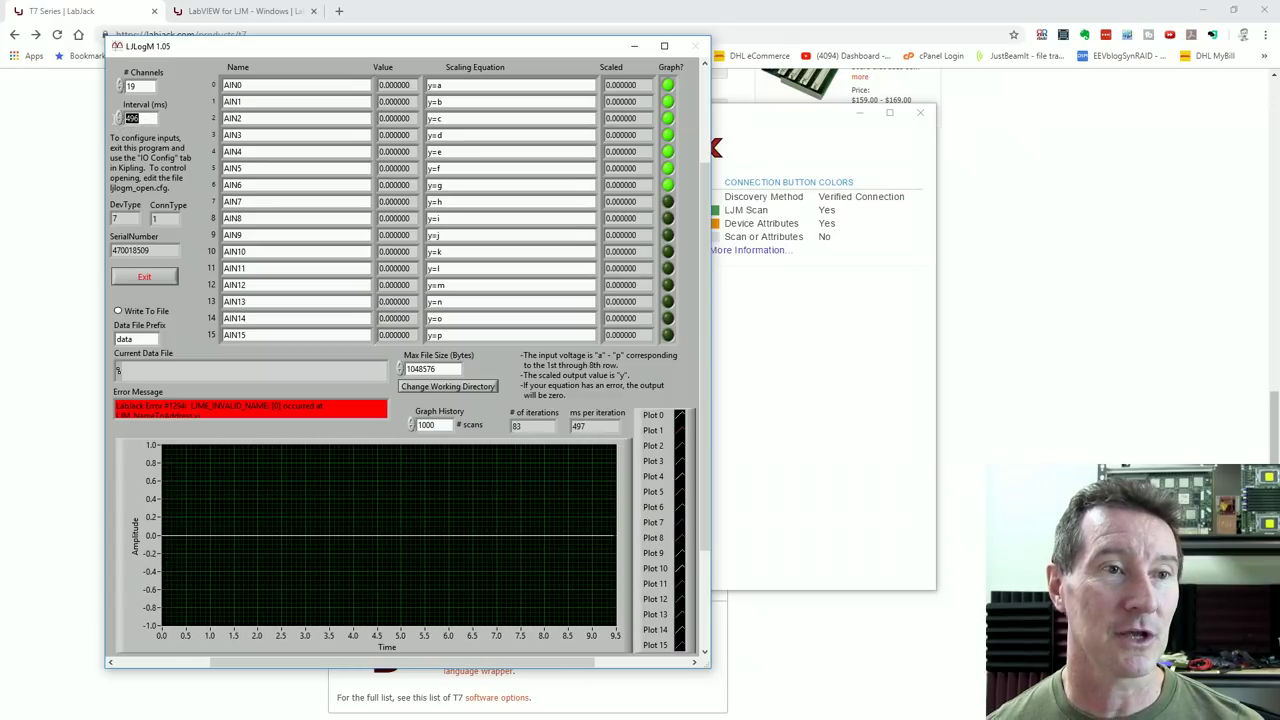
text(1)
click(152, 88)
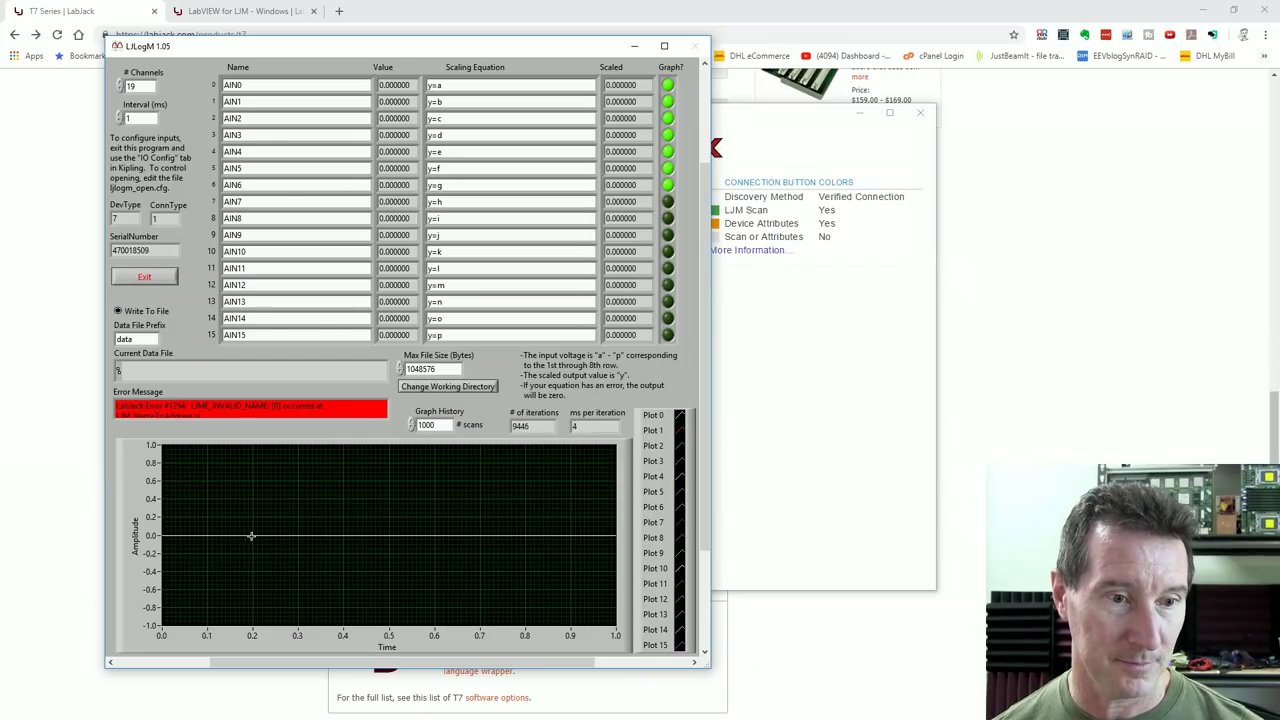
Widen the LJLogM window
scroll(250, 536, down, 5)
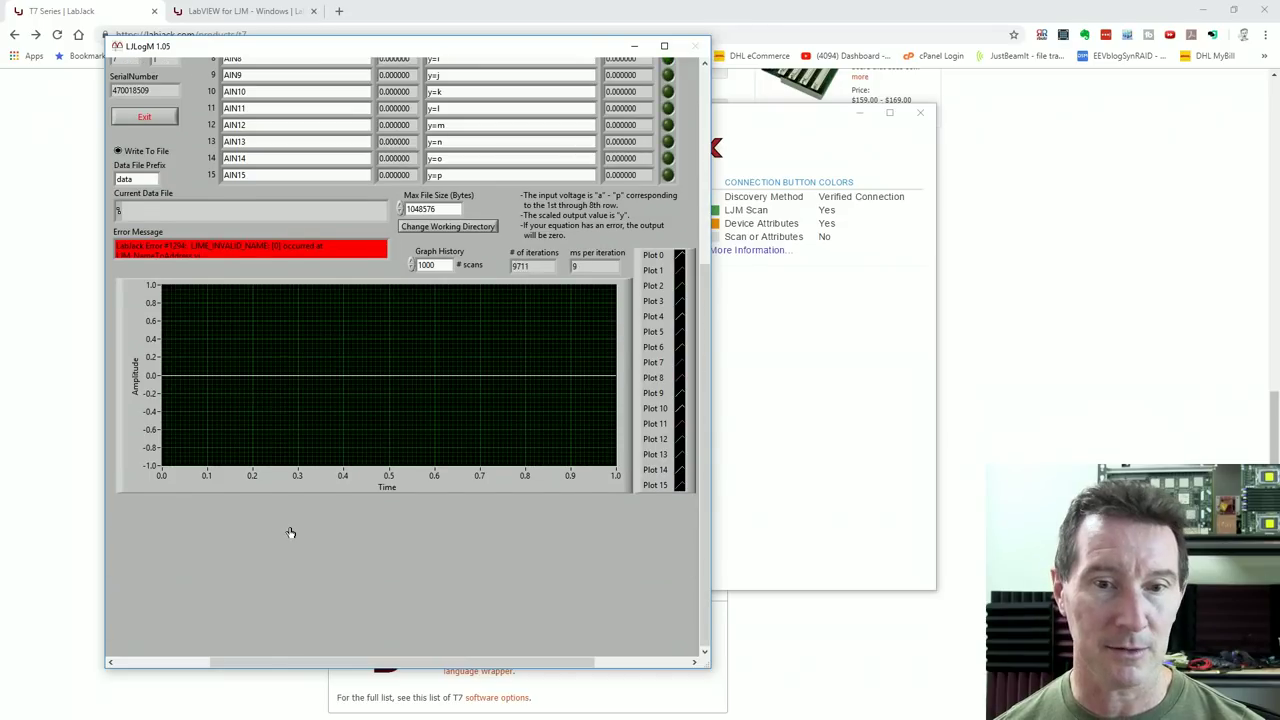
scroll(297, 536, up, 10)
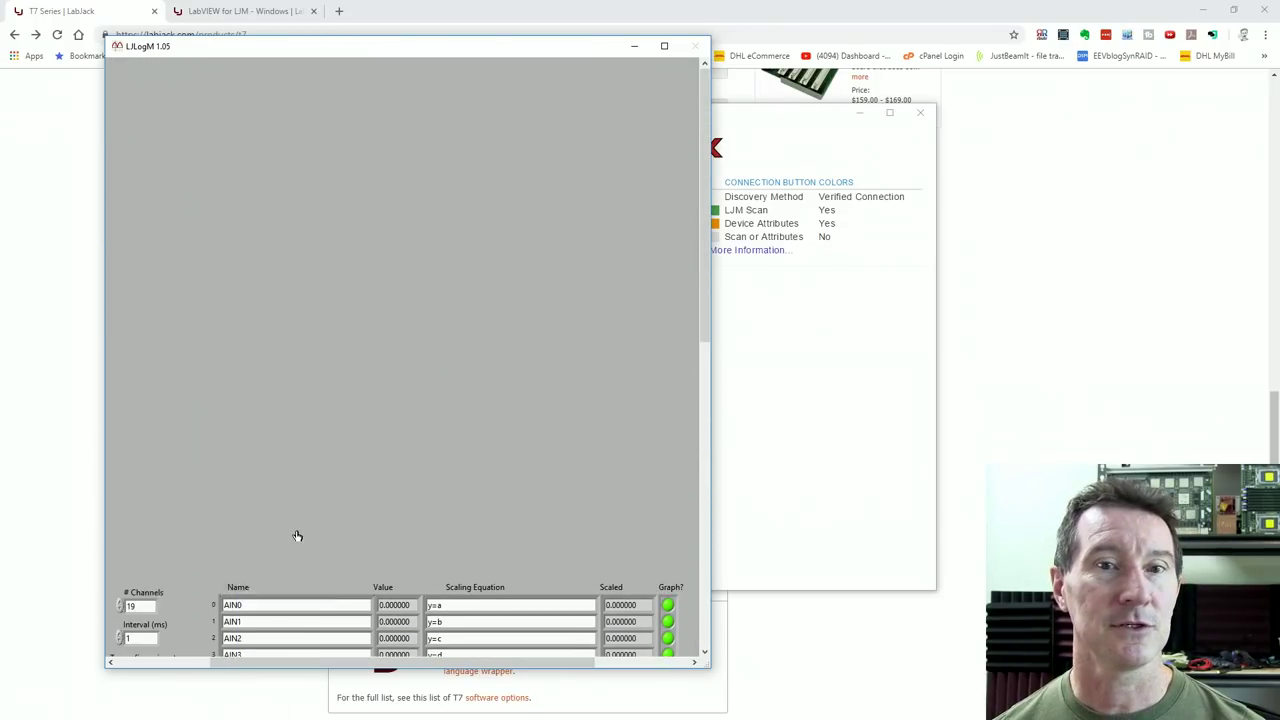
scroll(300, 535, down, 10)
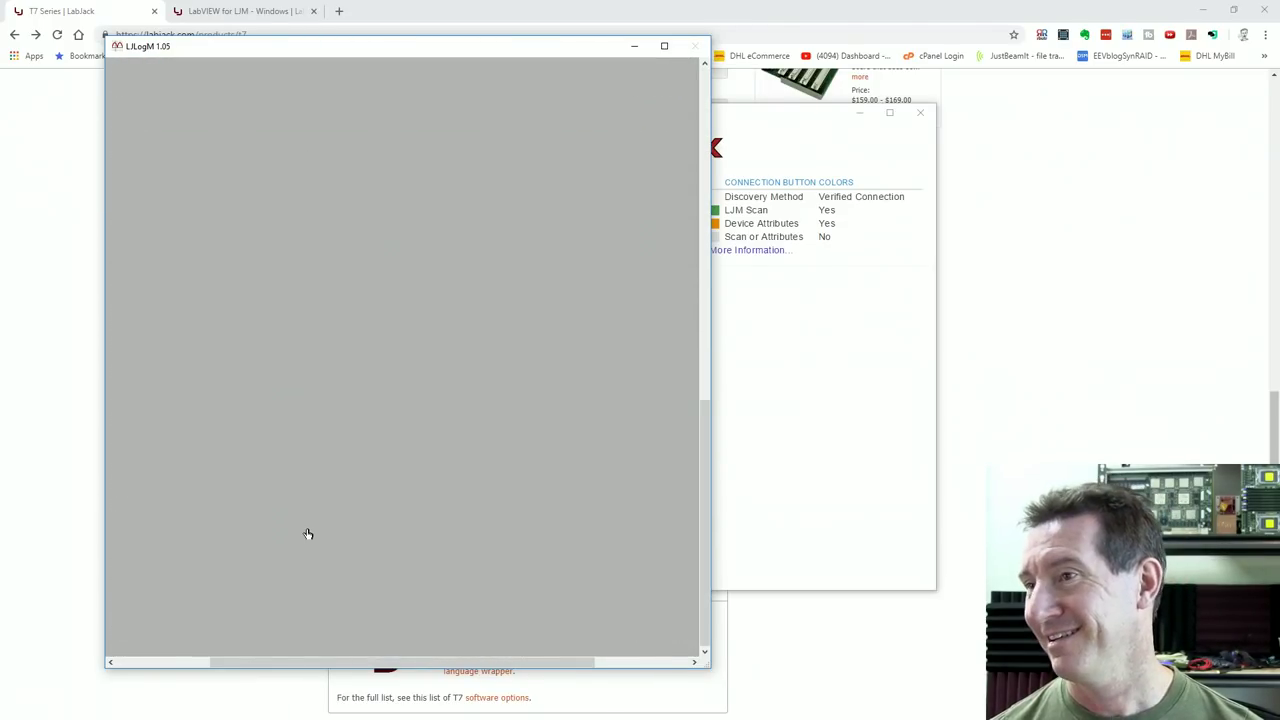
drag(708, 531, 1016, 338)
Examine the channel table, the error message field and the amplitude graph in the widened LJLogM window
scroll(636, 457, up, 3)
scroll(636, 457, up, 15)
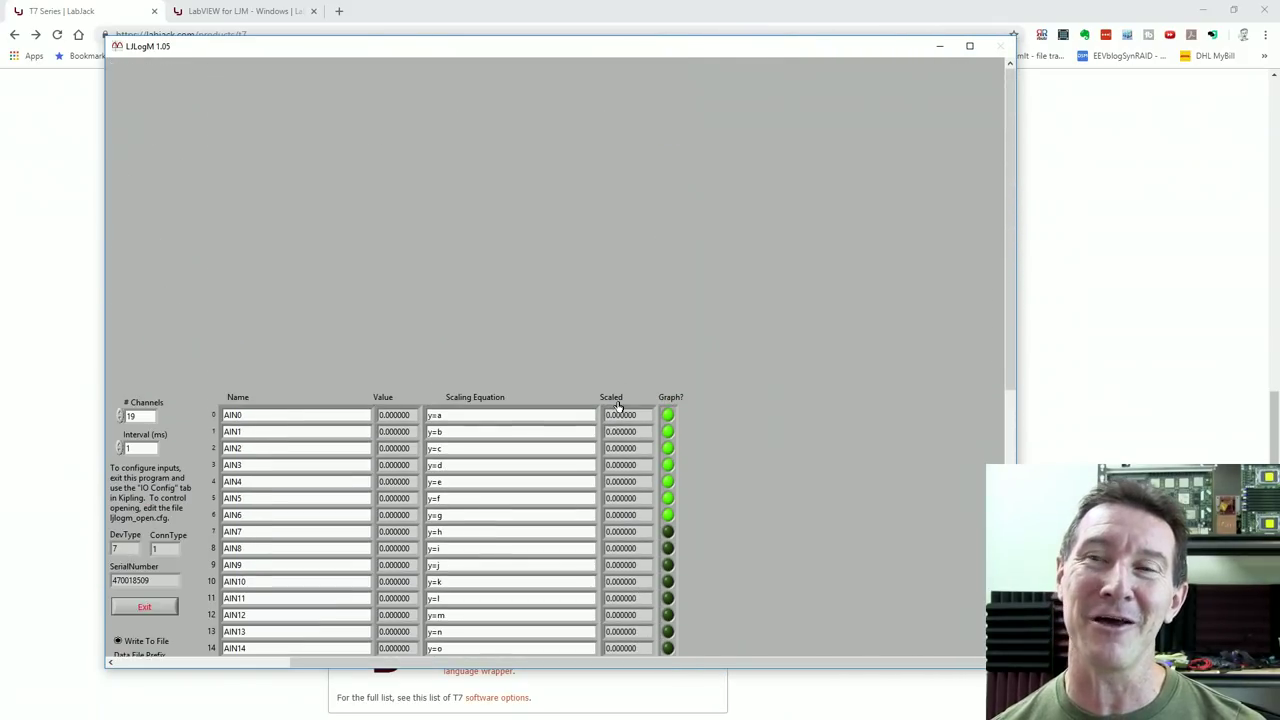
scroll(620, 360, down, 10)
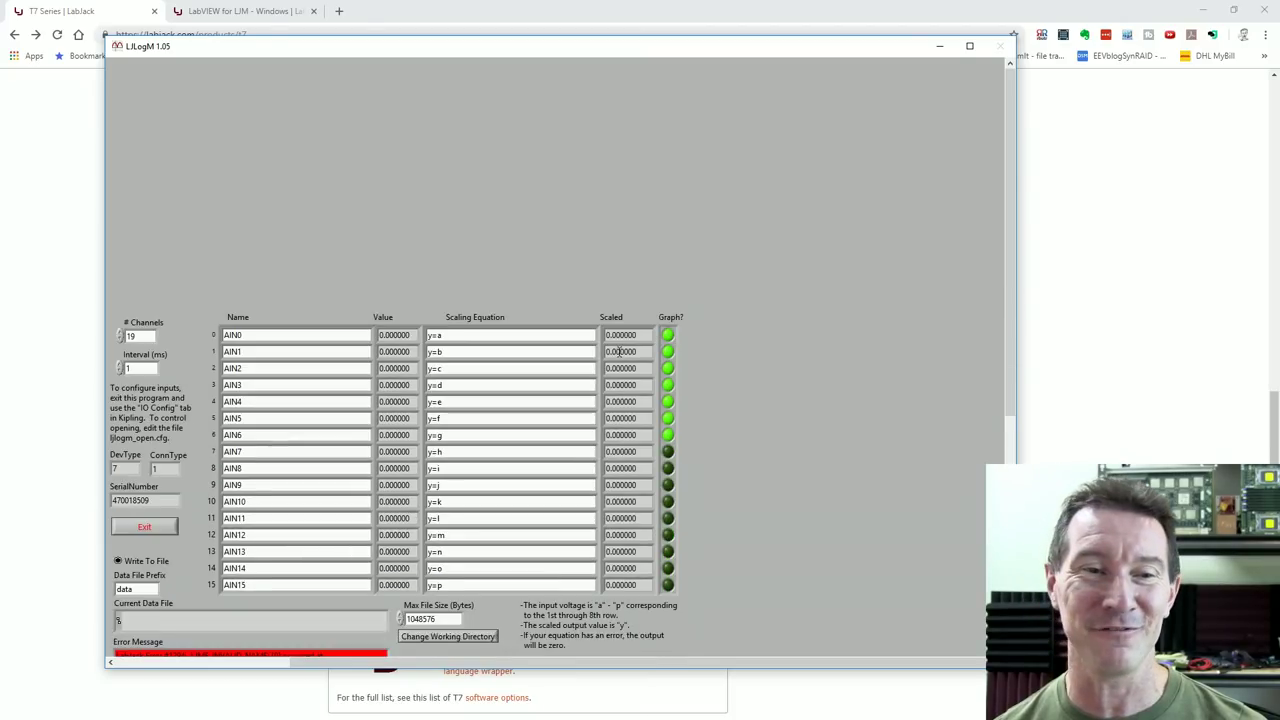
scroll(620, 360, down, 10)
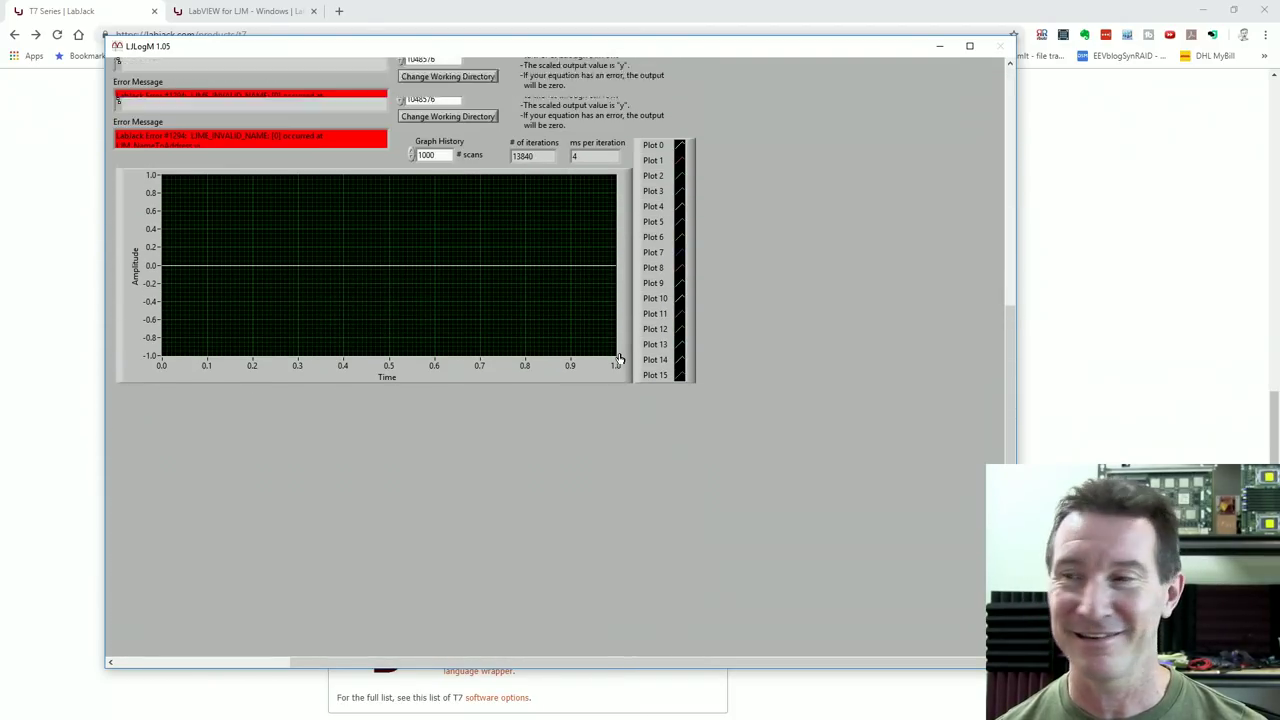
scroll(620, 358, up, 8)
scroll(620, 360, up, 1)
scroll(620, 370, down, 2)
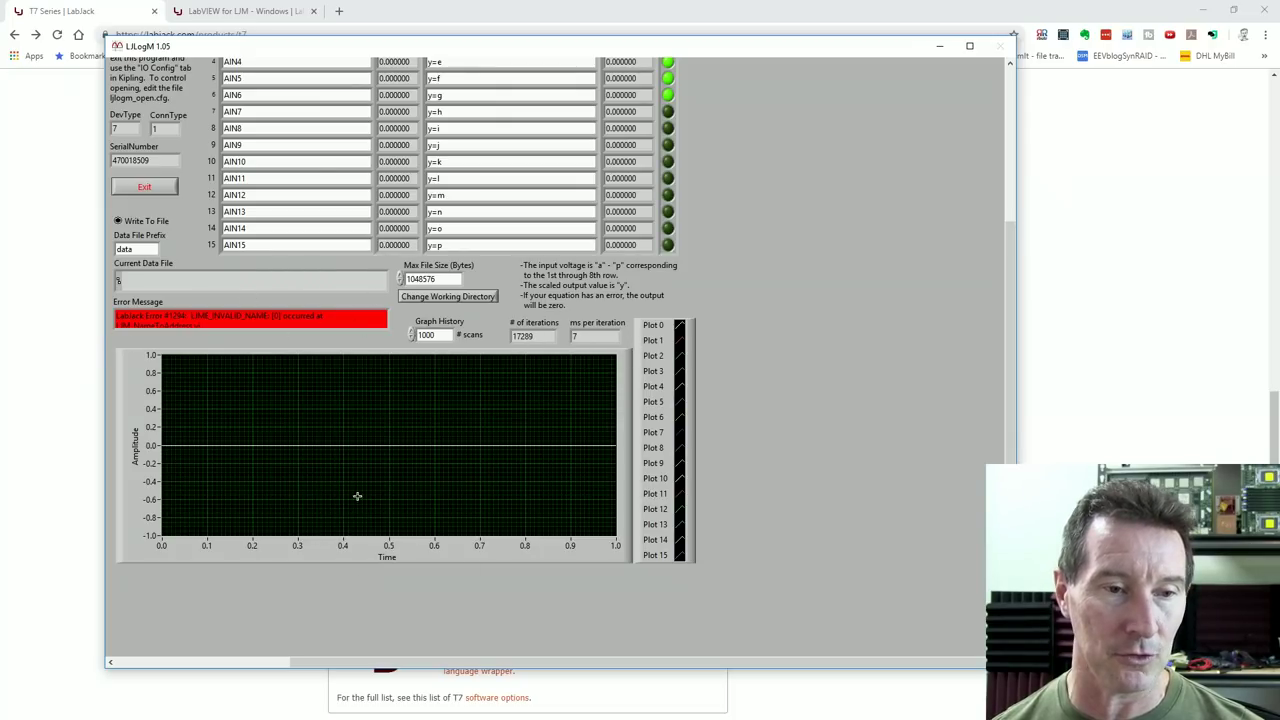
scroll(155, 440, up, 2)
scroll(150, 410, down, 2)
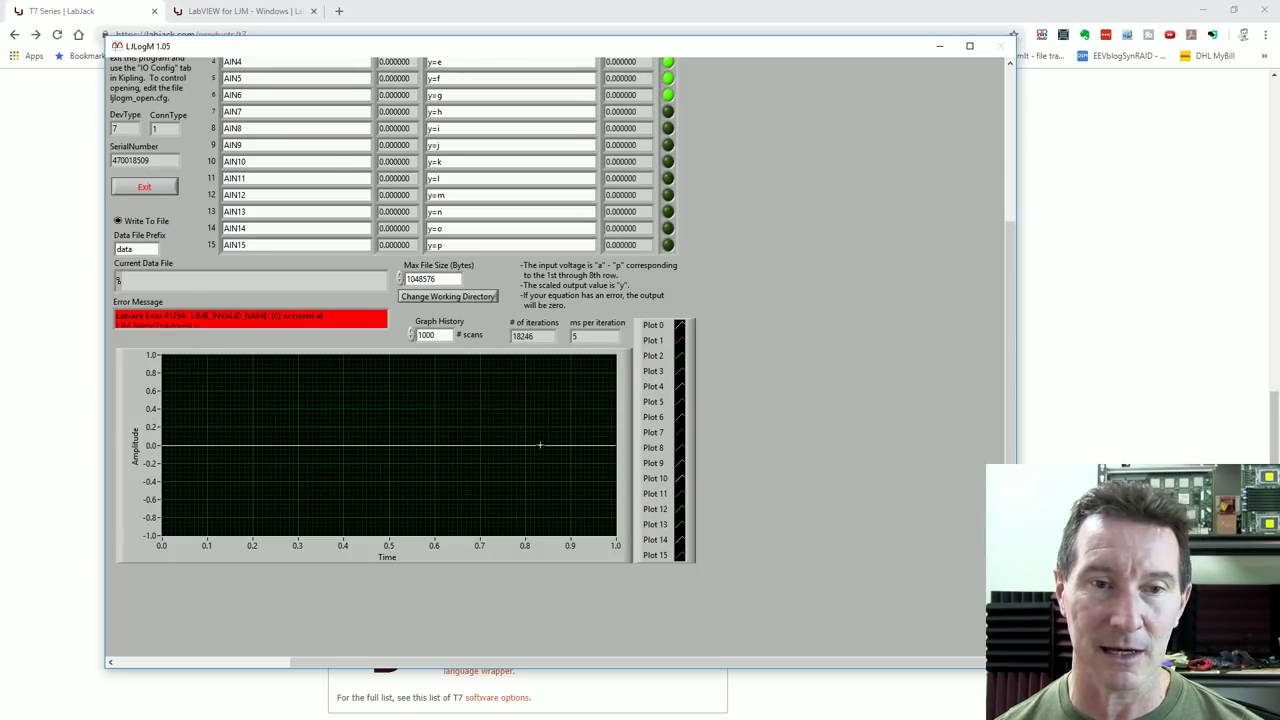
Open the graph's display options and toggle its AutoScale Y setting
right_click(493, 465)
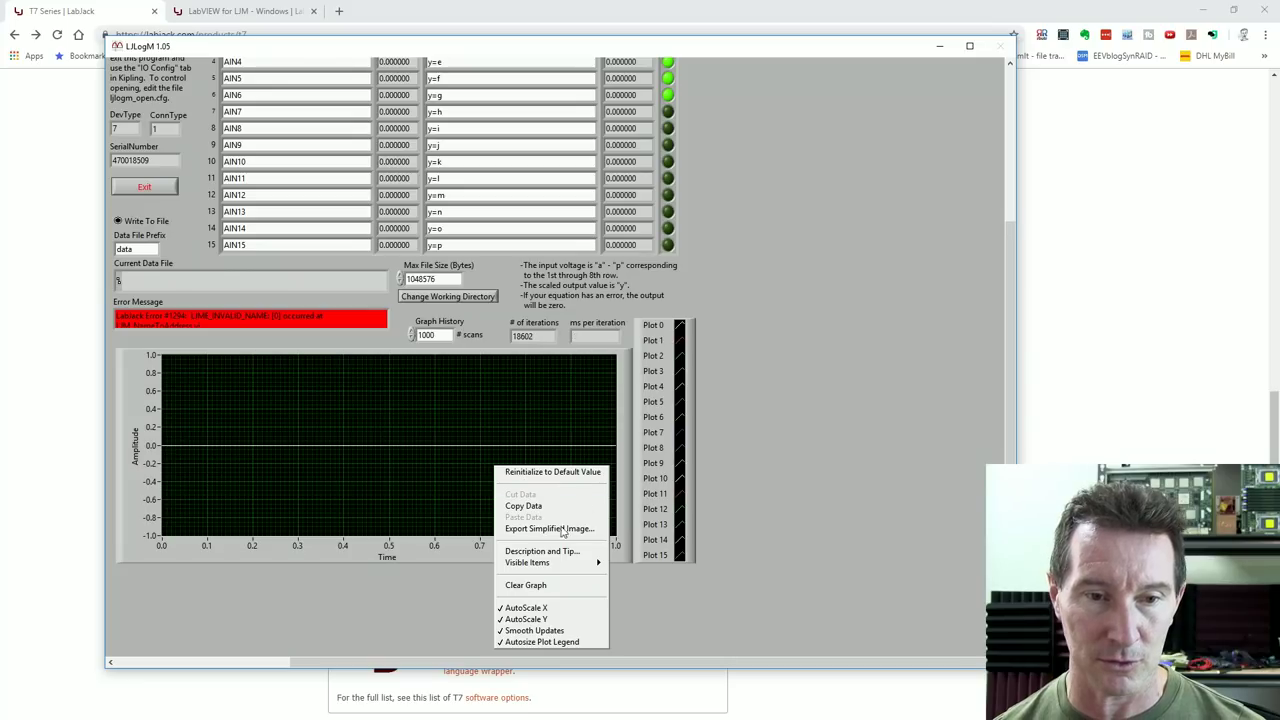
click(389, 410)
right_click(402, 413)
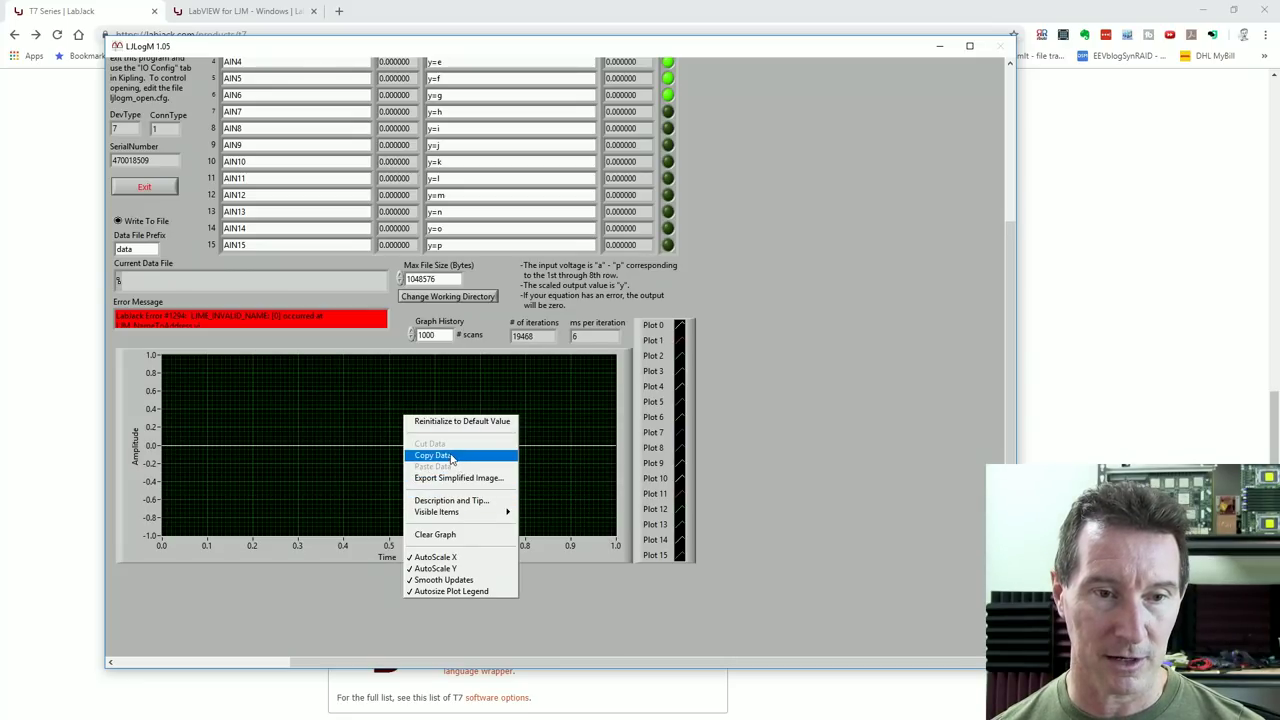
click(455, 569)
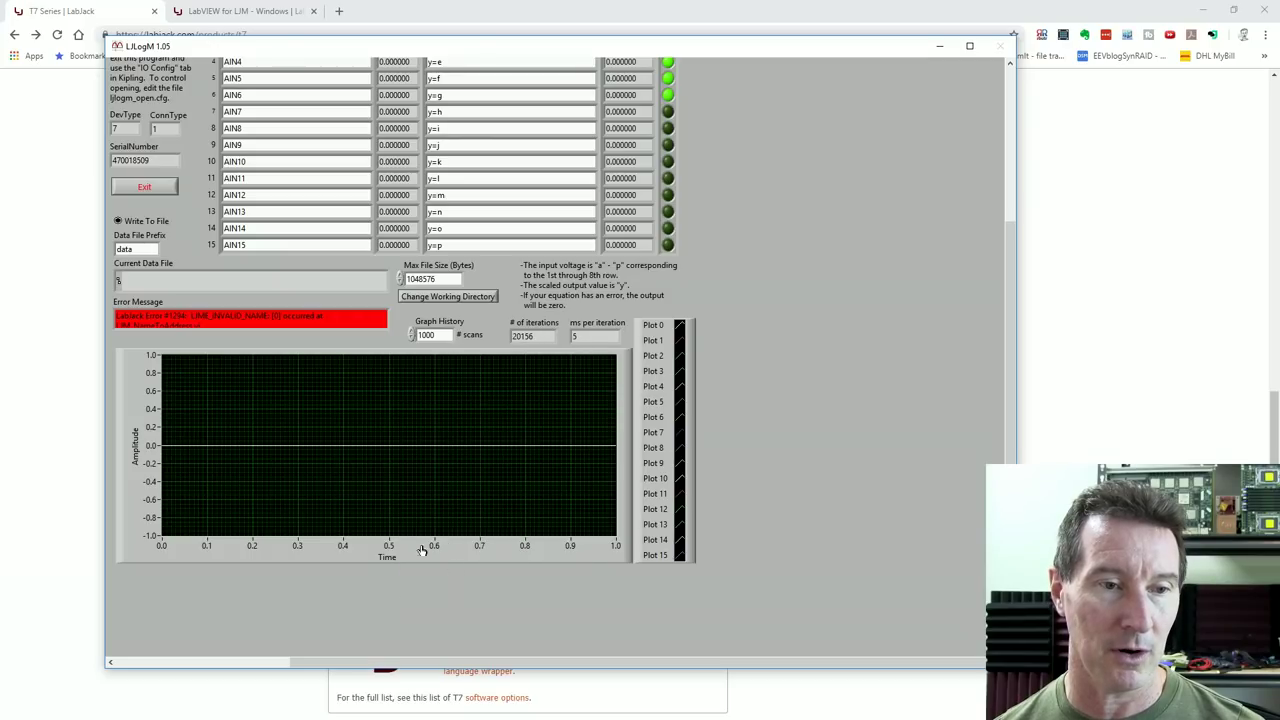
right_click(167, 432)
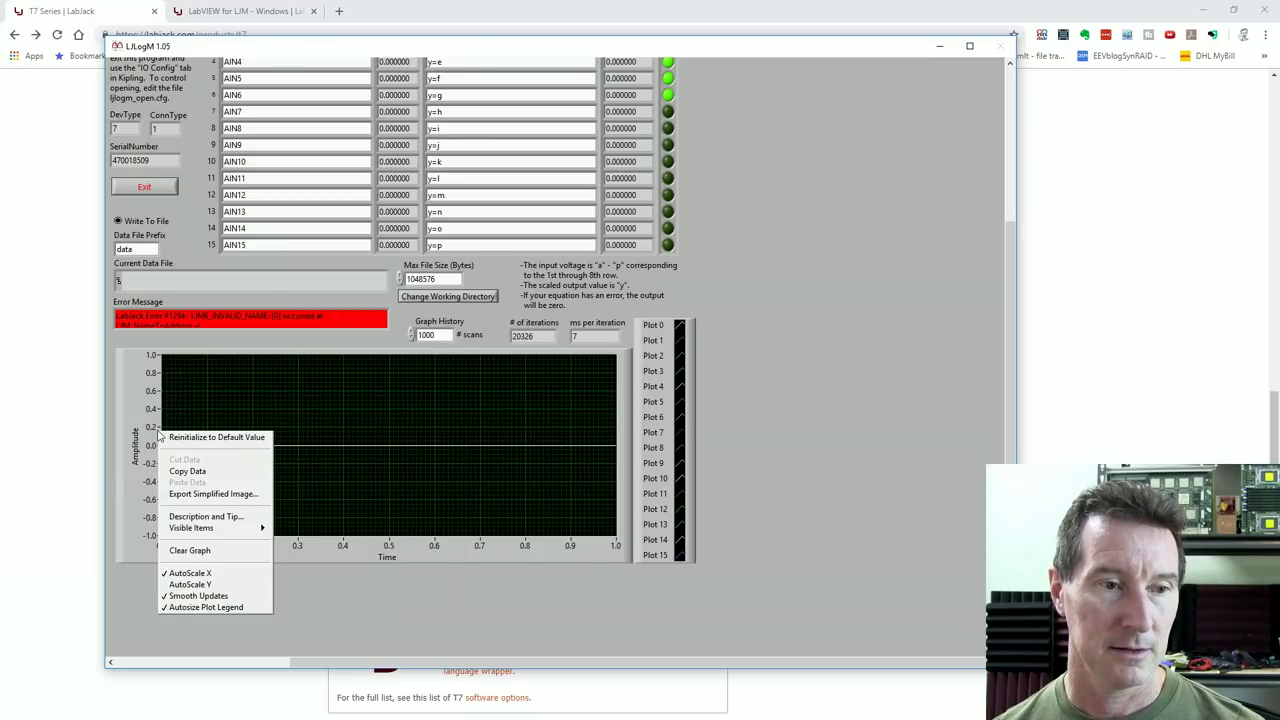
click(214, 591)
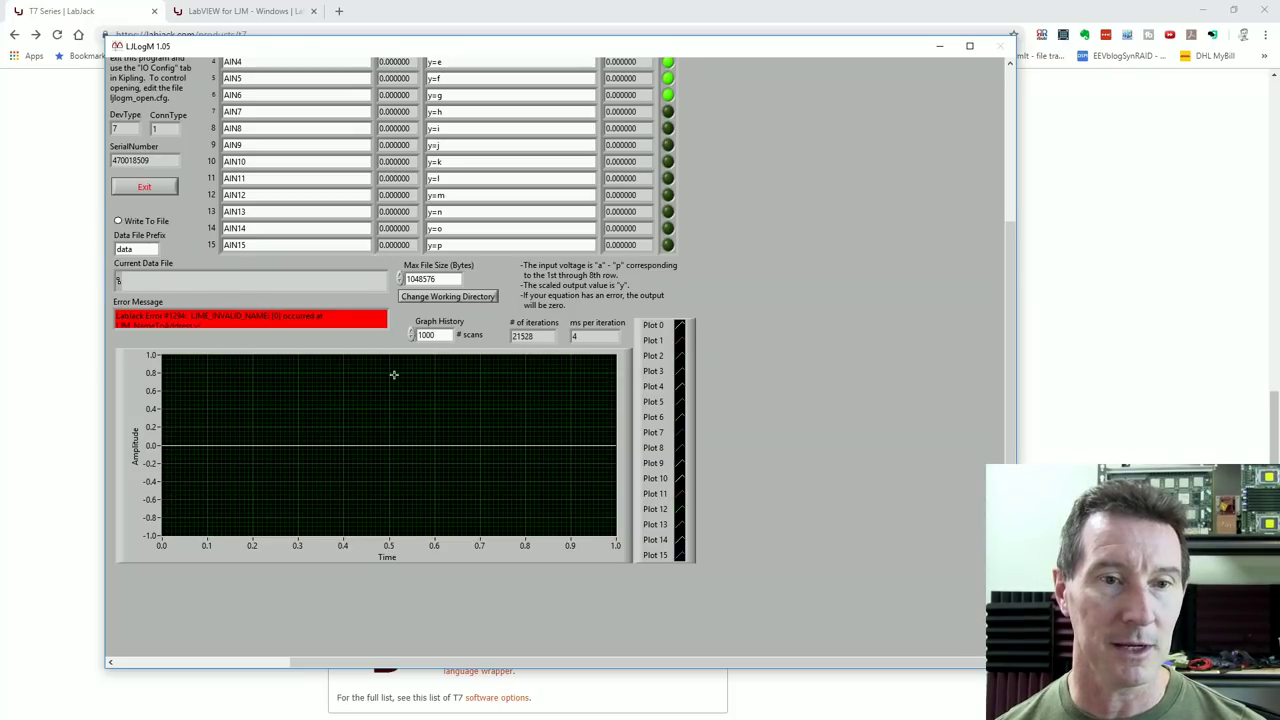
Review the LJLogM channel count, interval, scaling equations, file logging options and error message field
scroll(303, 227, up, 3)
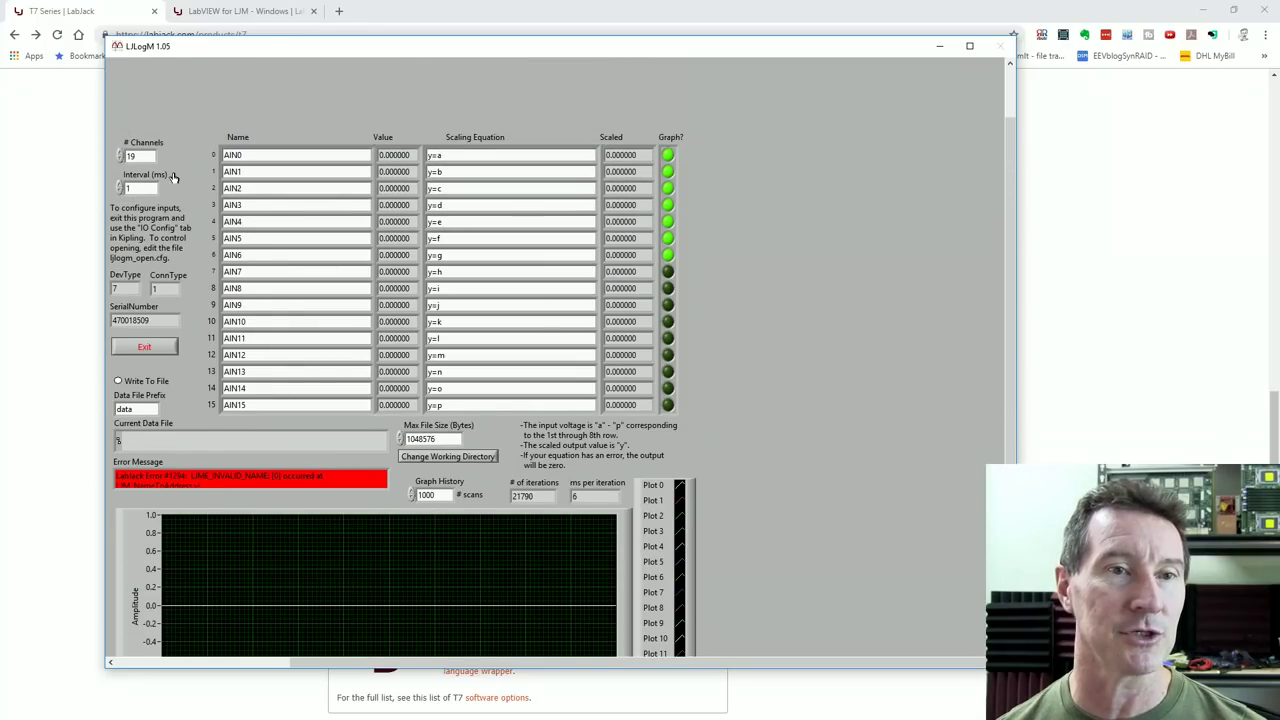
scroll(300, 170, down, 1)
click(441, 155)
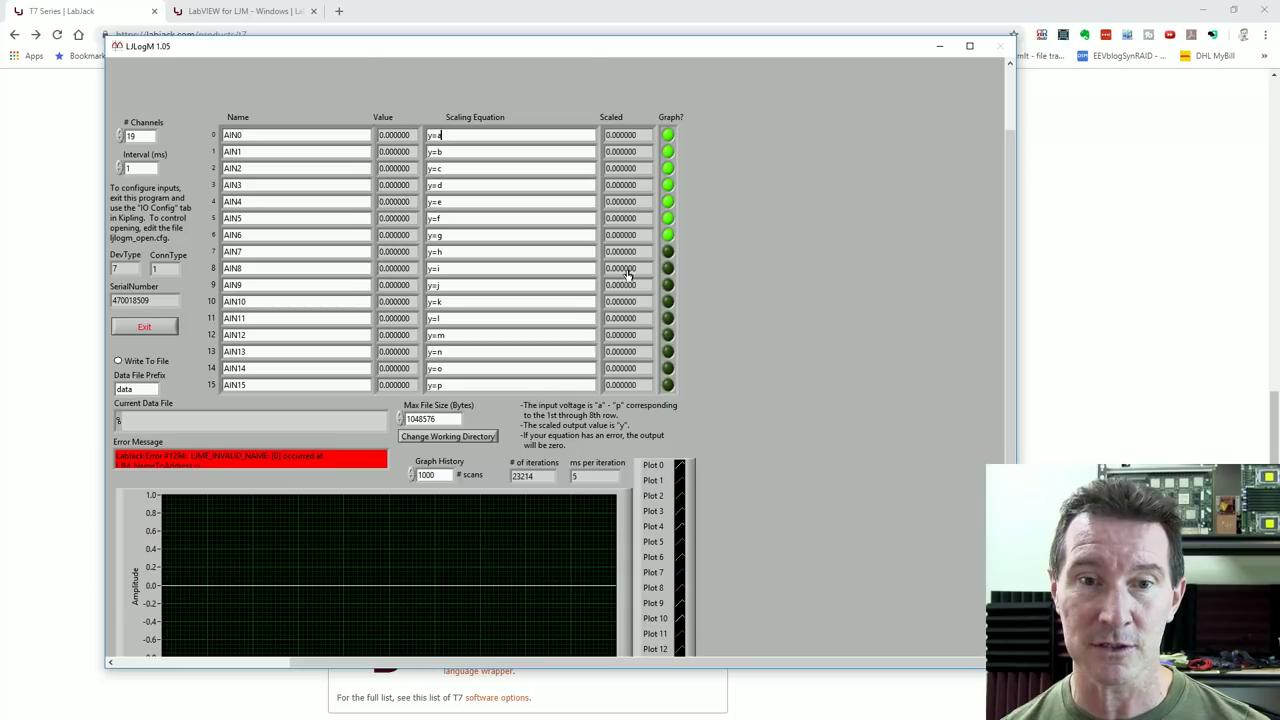
scroll(557, 420, down, 2)
scroll(557, 420, up, 1)
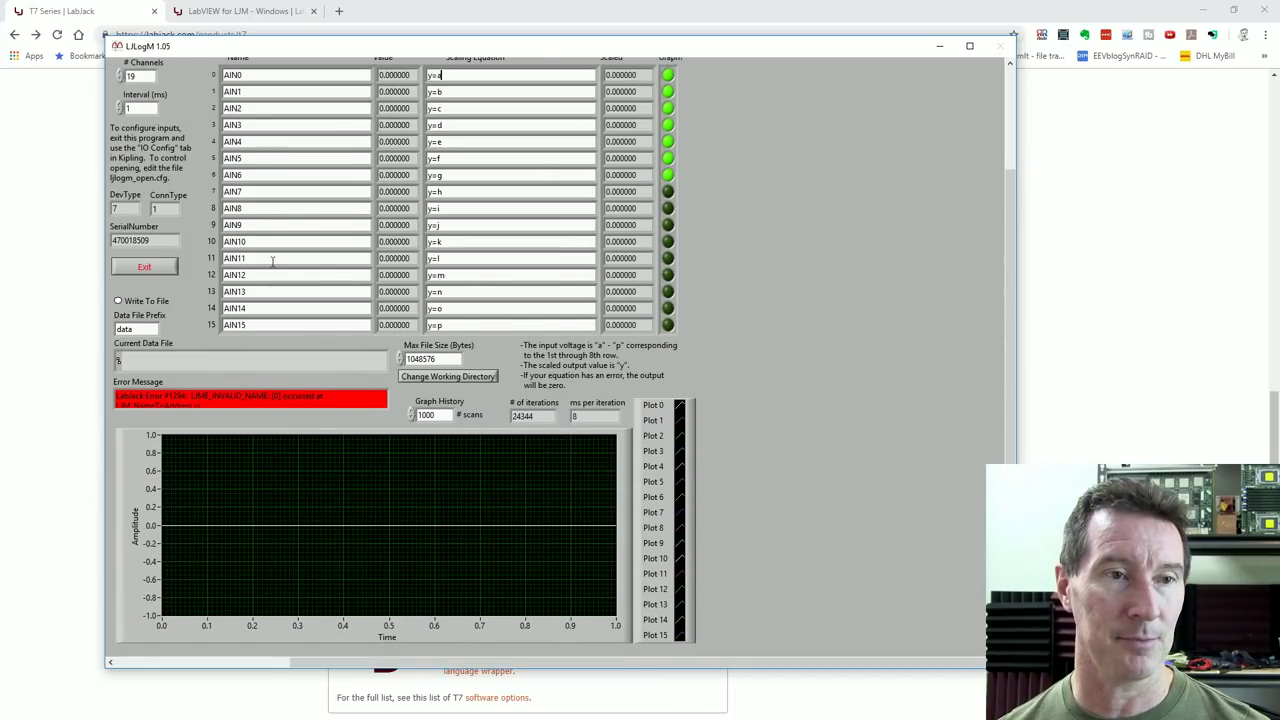
scroll(235, 240, up, 2)
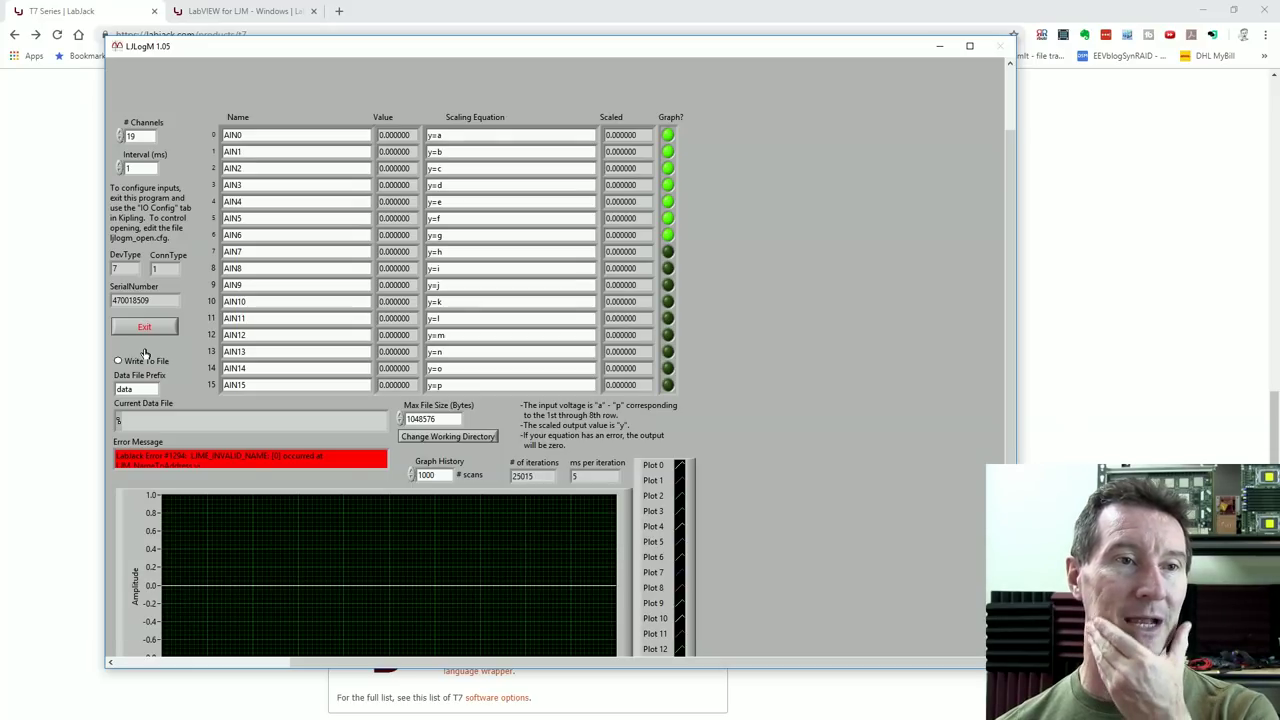
scroll(145, 355, down, 2)
scroll(145, 355, up, 2)
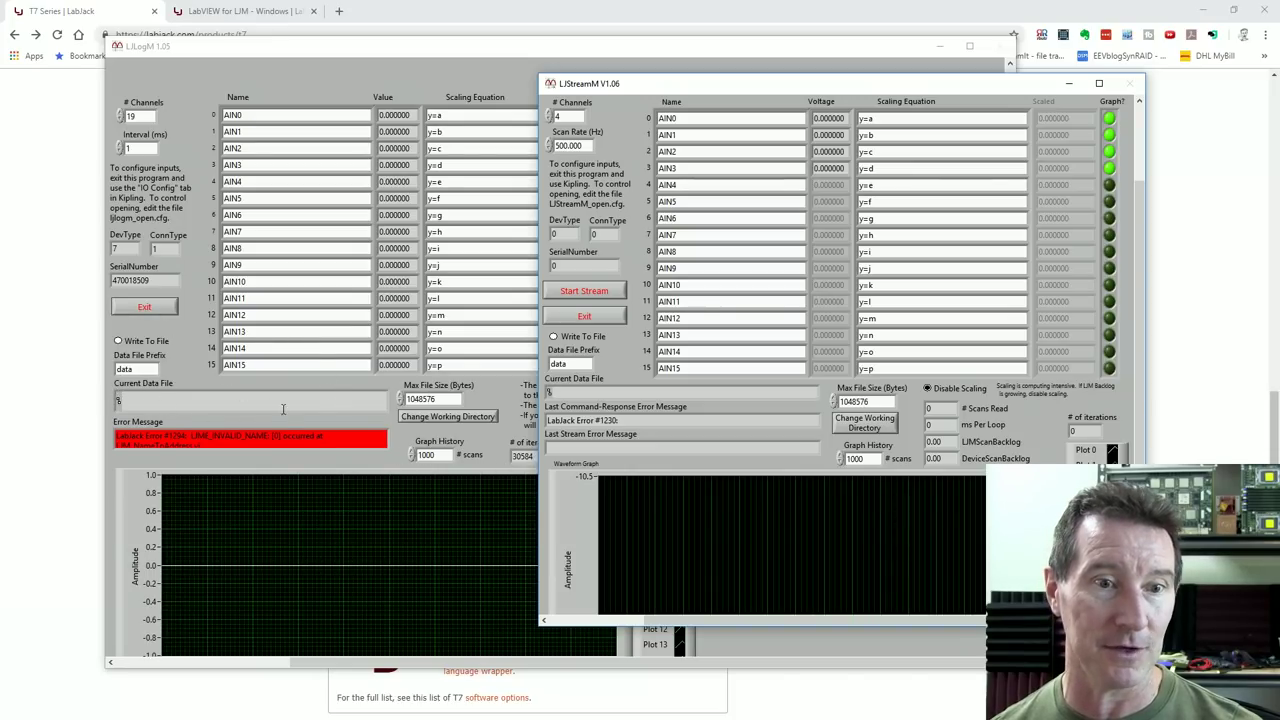
Return to LJLogM and set the logging interval to 1000 ms
click(506, 447)
scroll(300, 290, down, 1)
click(138, 128)
text(000)
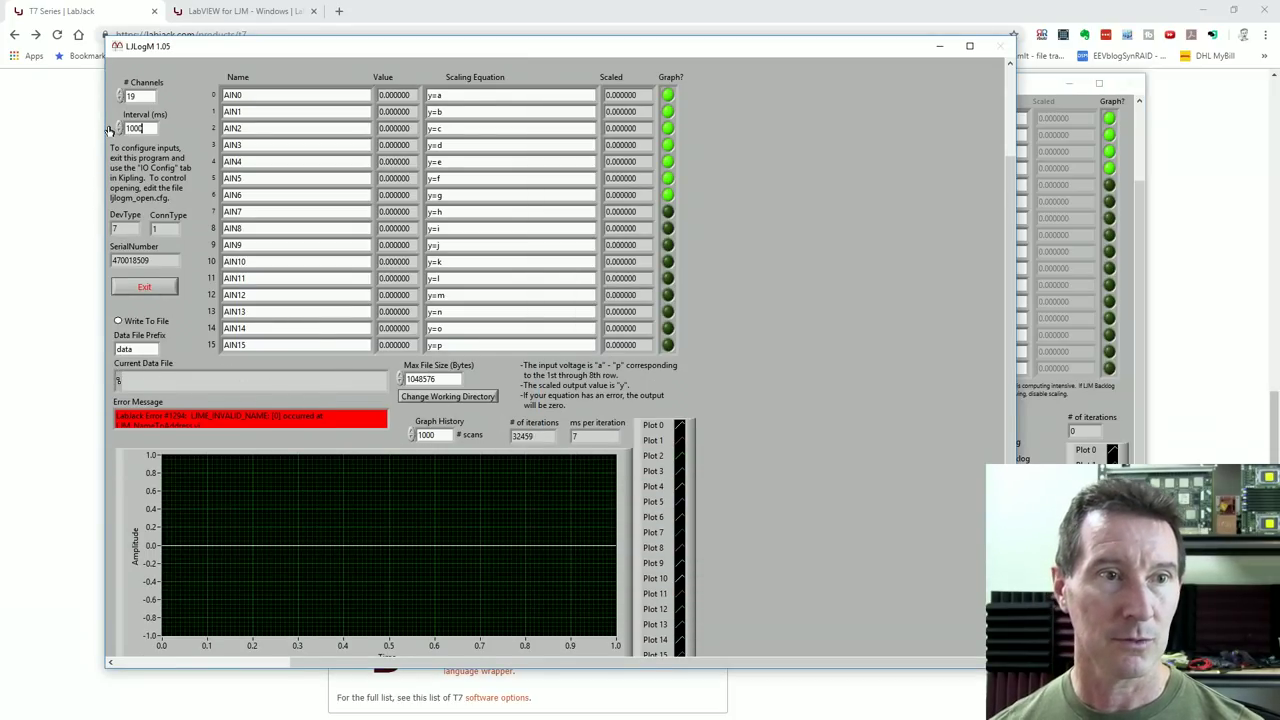
Move the LJStreamM window aside and exit the LJLogM program
click(1053, 415)
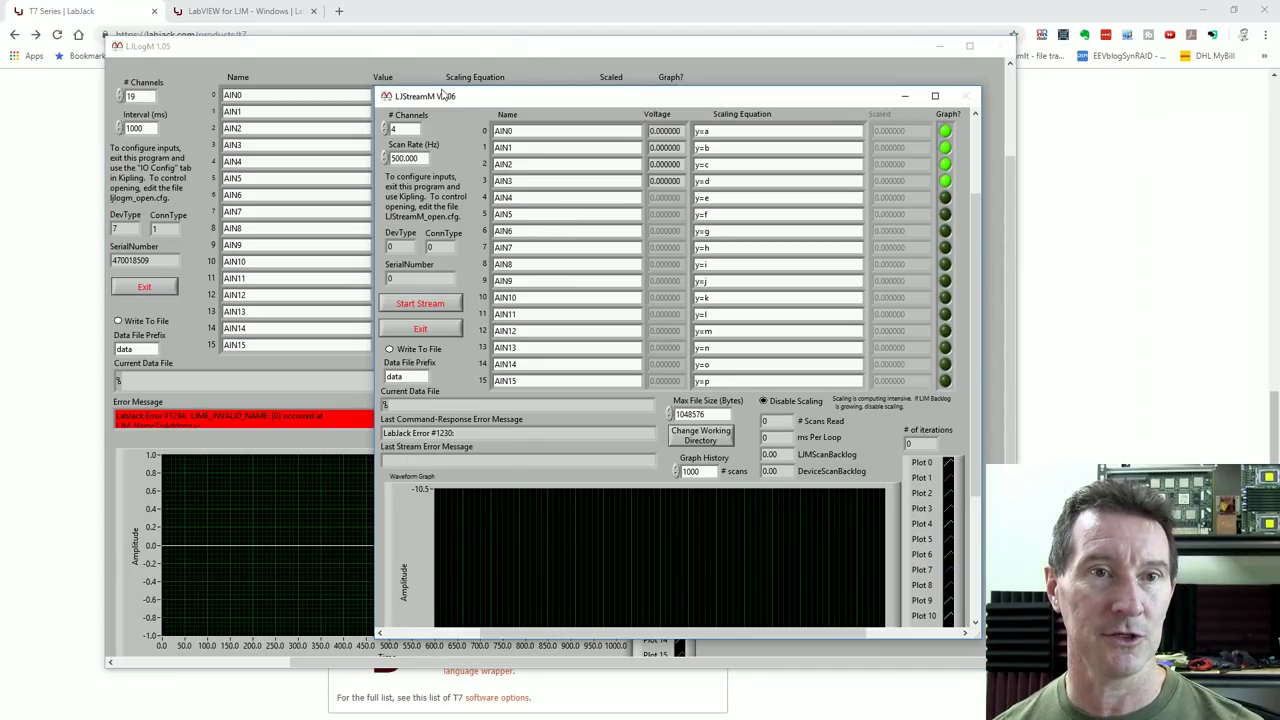
drag(542, 102, 390, 127)
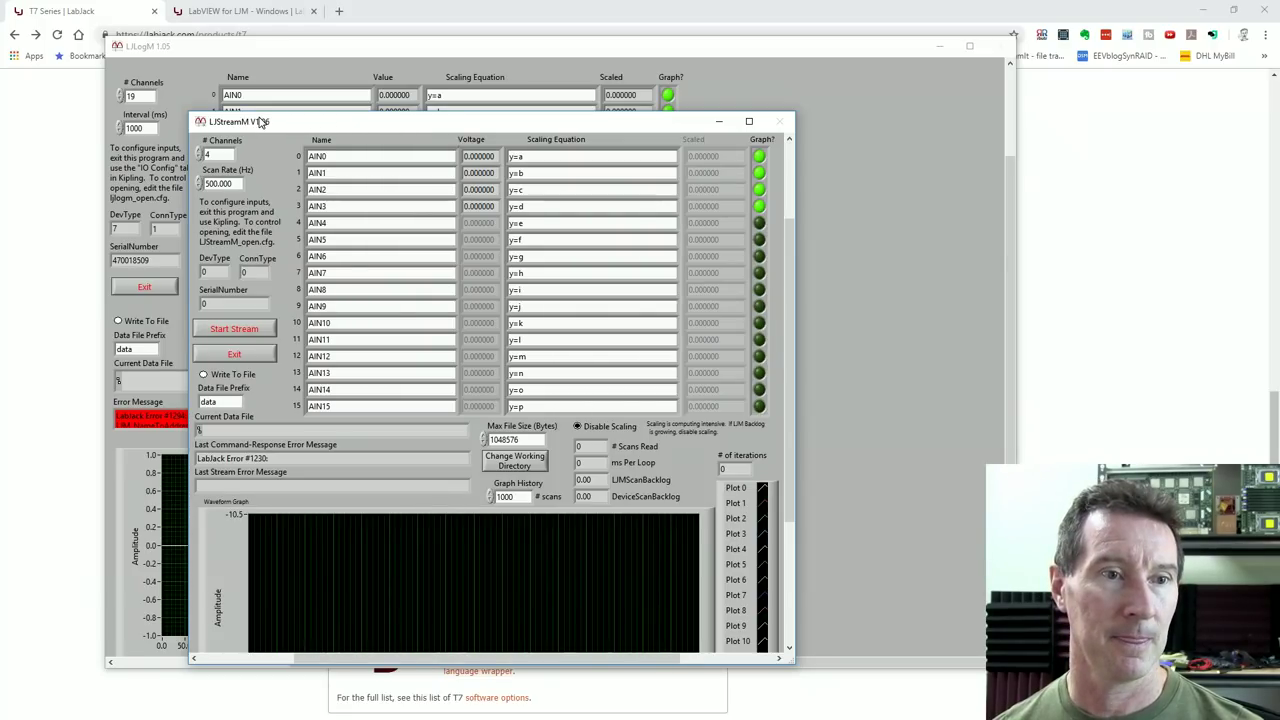
drag(260, 121, 113, 116)
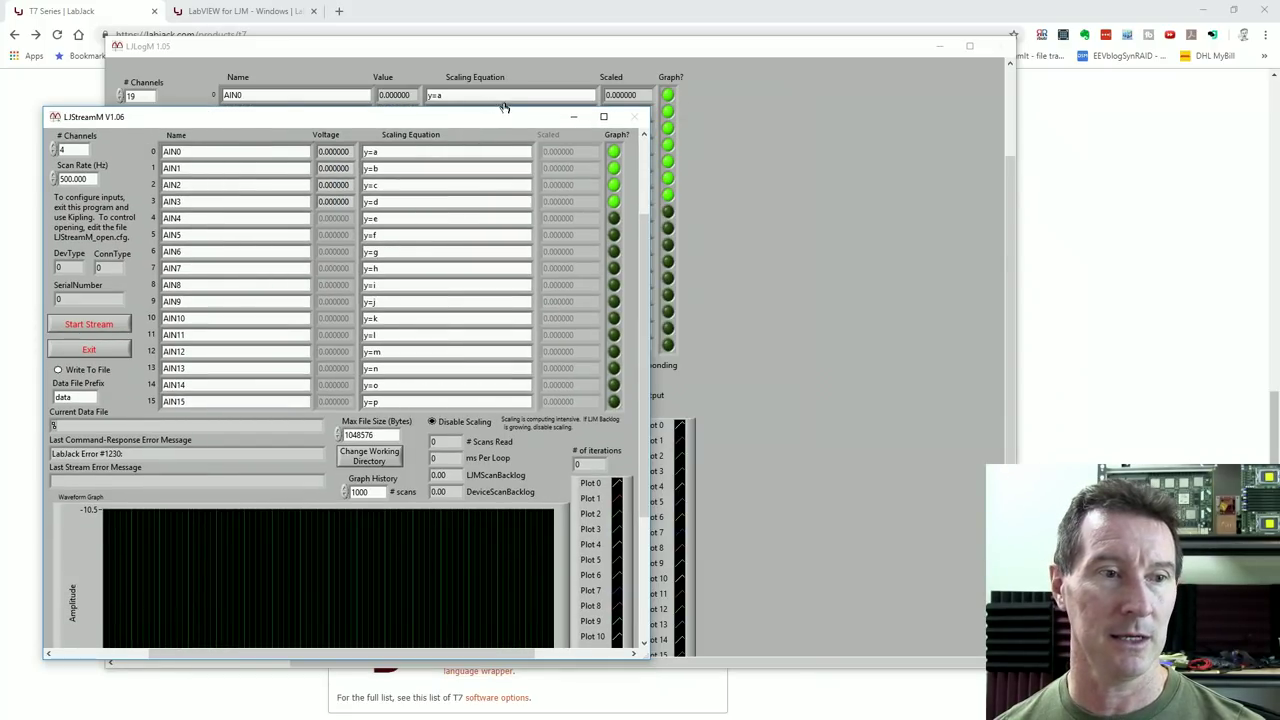
click(834, 42)
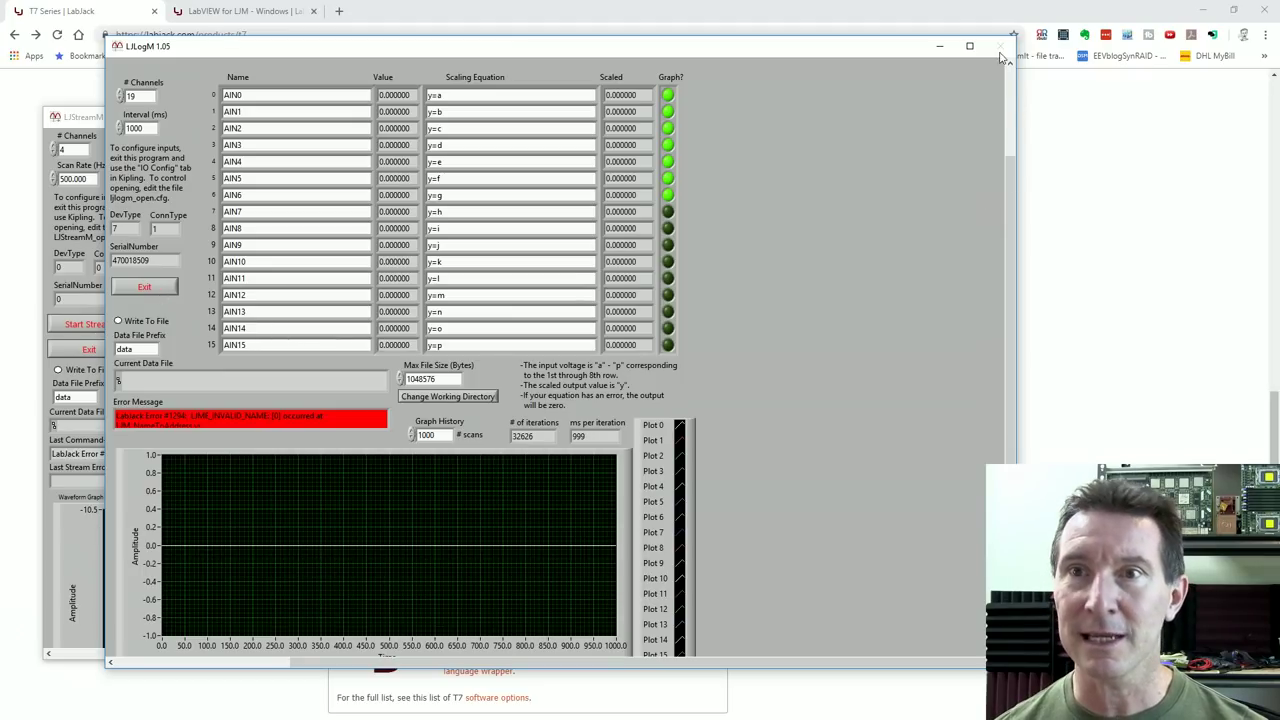
click(145, 288)
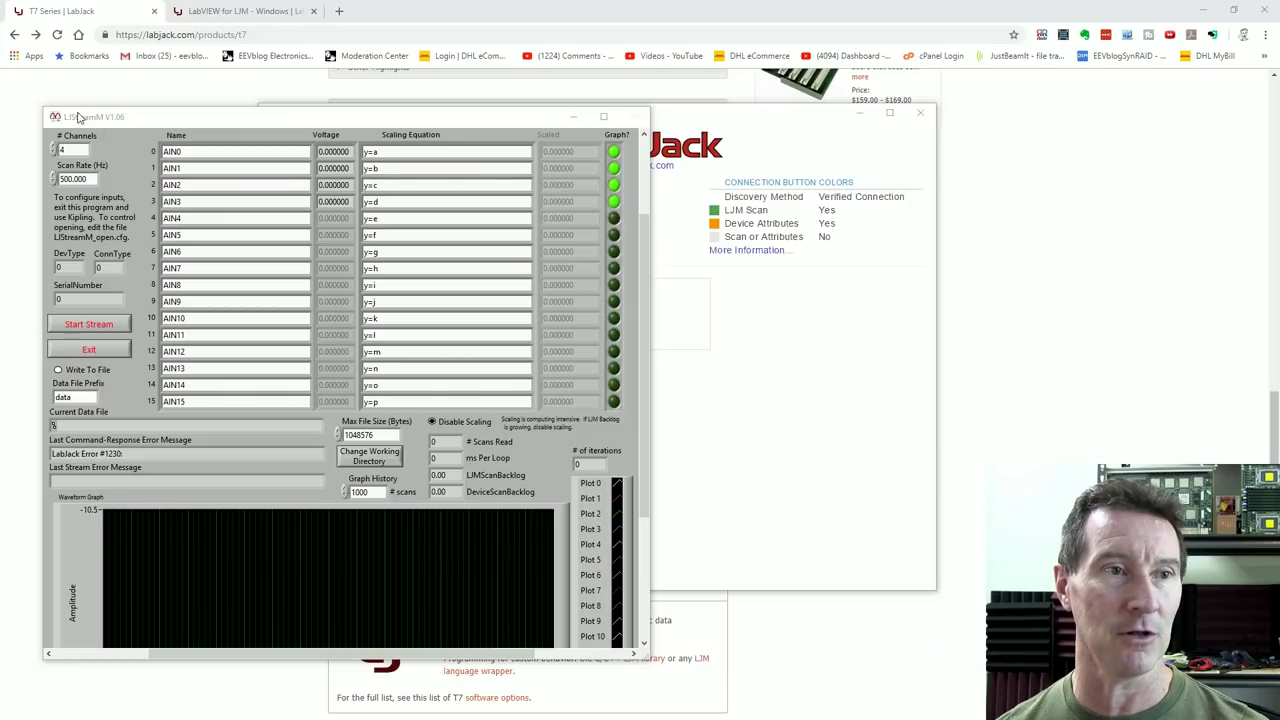
Maximize the LJStreamM window and answer the compatibility prompt that LJLogM.exe worked correctly
click(278, 114)
drag(268, 124, 295, 102)
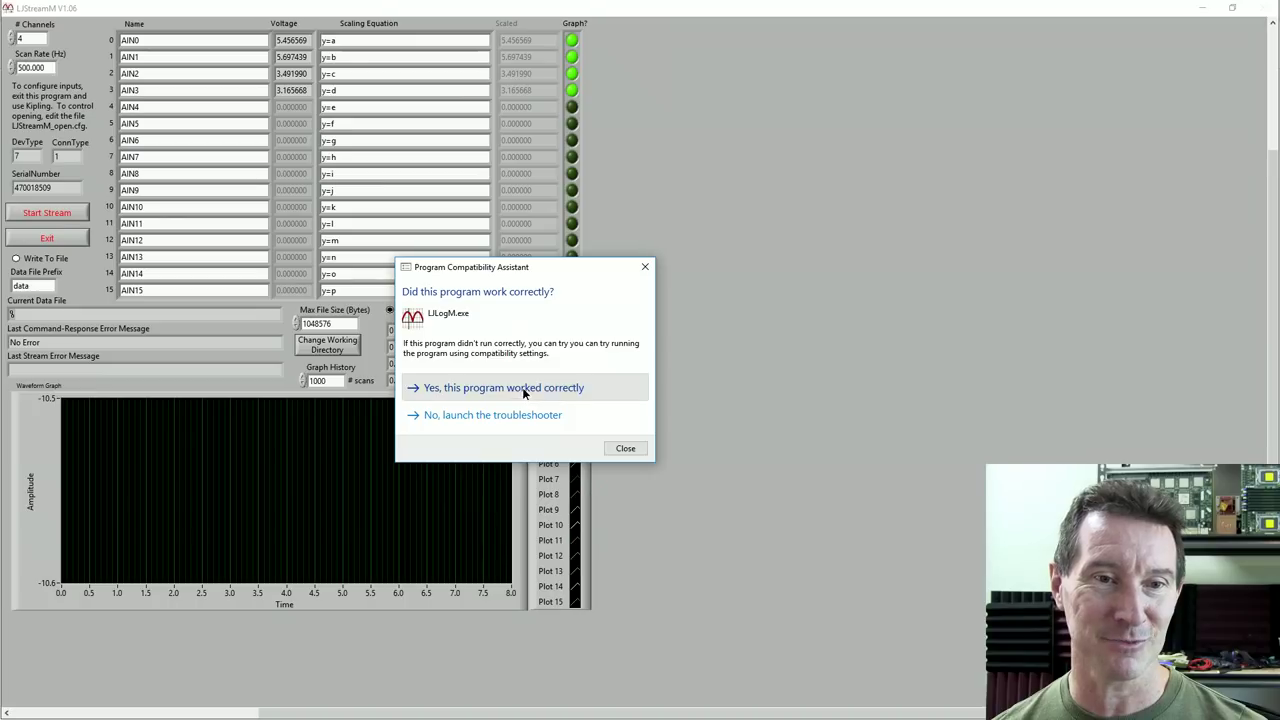
click(522, 387)
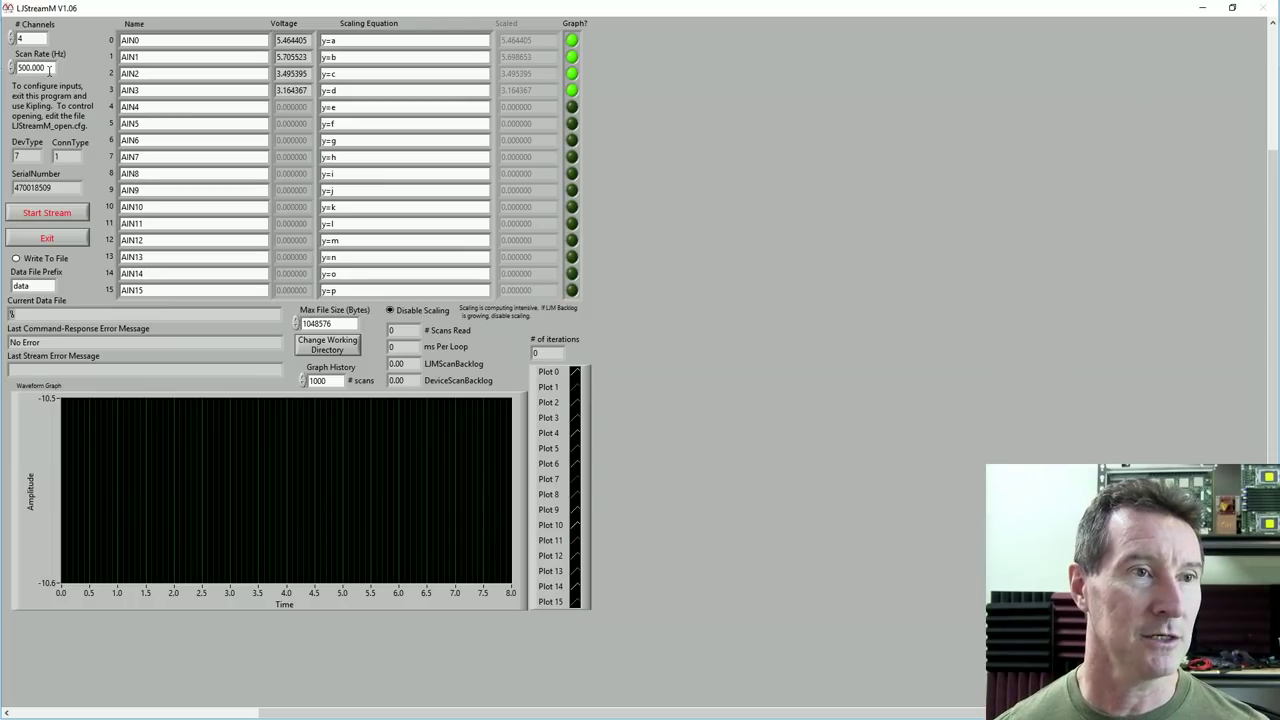
Start streaming AIN0 to AIN3 at a 10 Hz scan rate and check the waveform graph's autoscale options
click(63, 213)
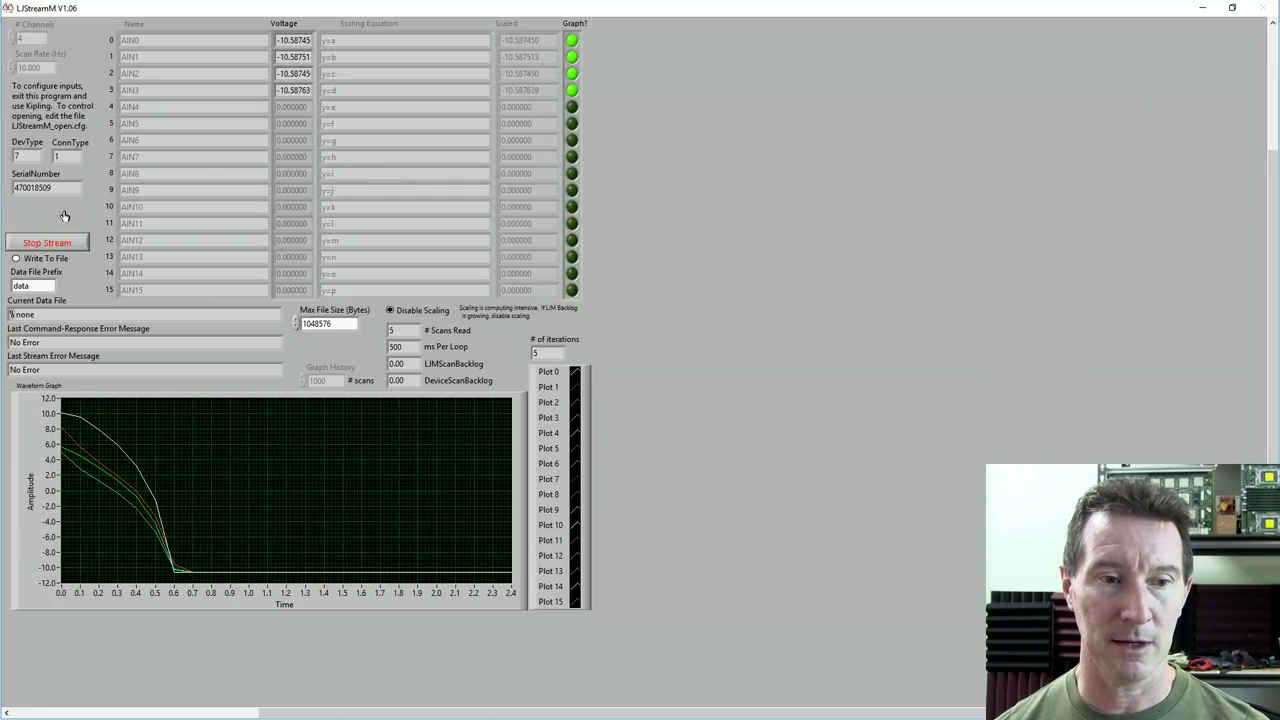
right_click(124, 495)
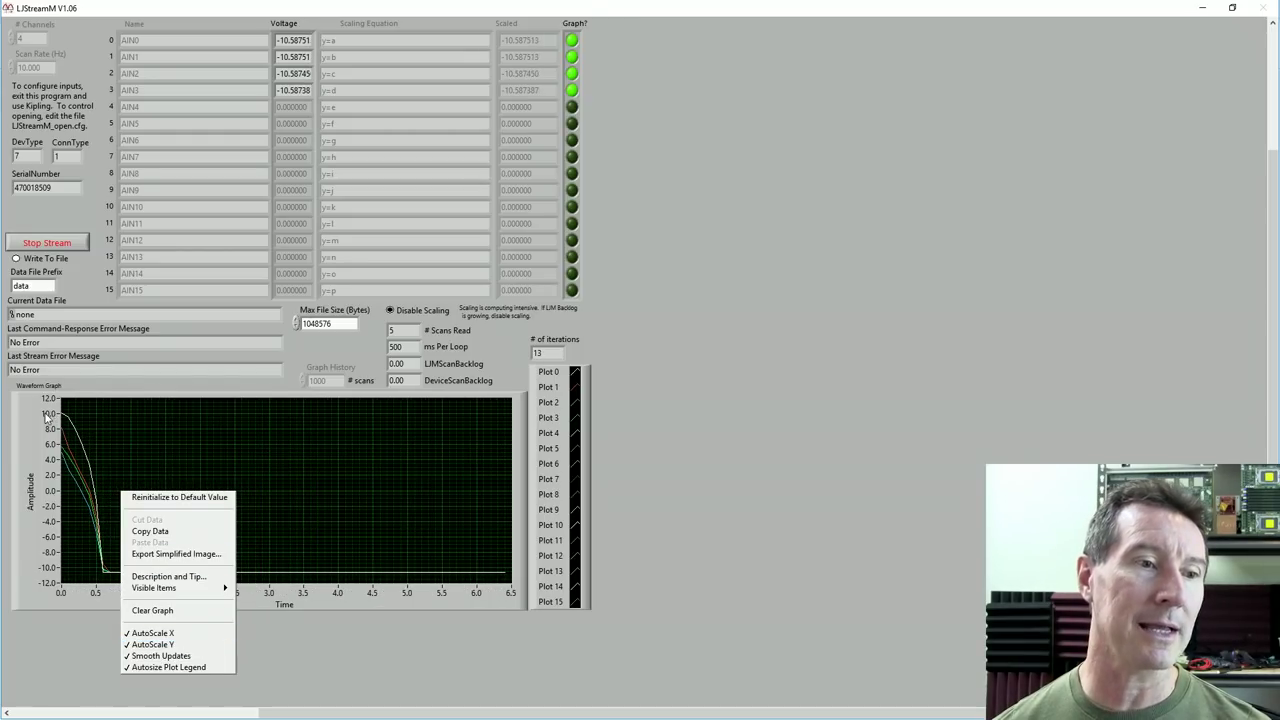
click(150, 531)
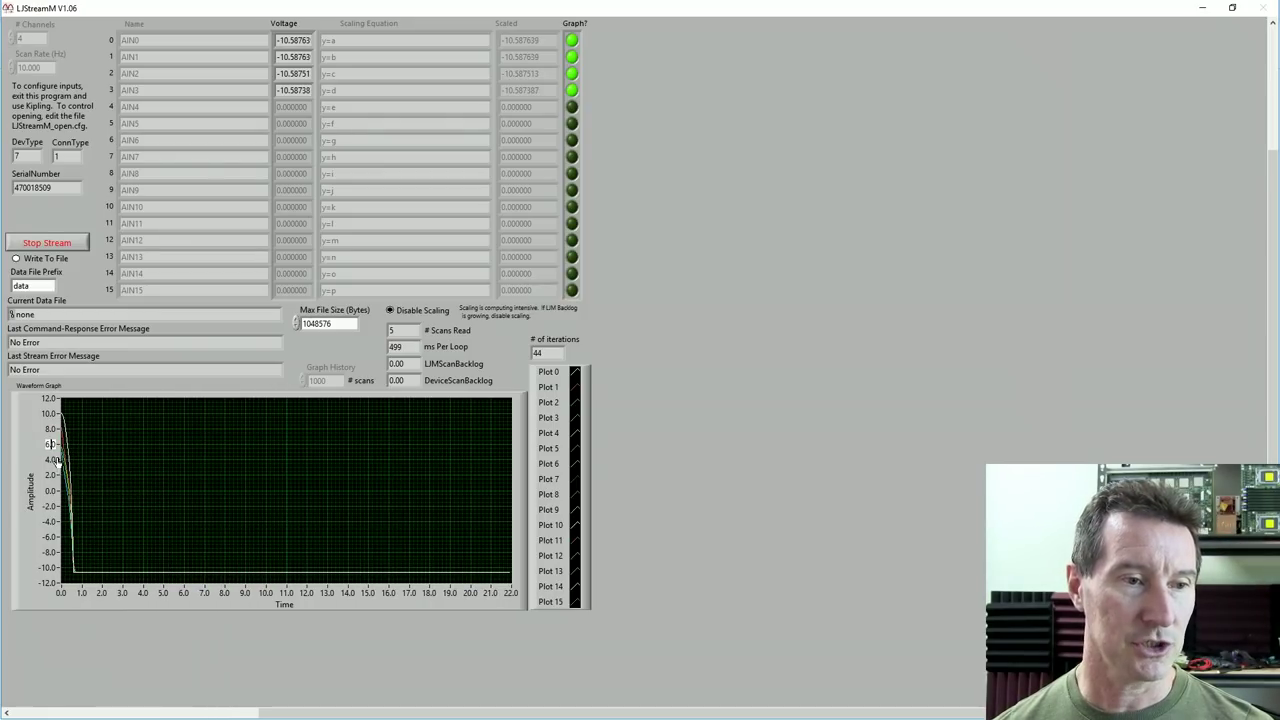
right_click(214, 593)
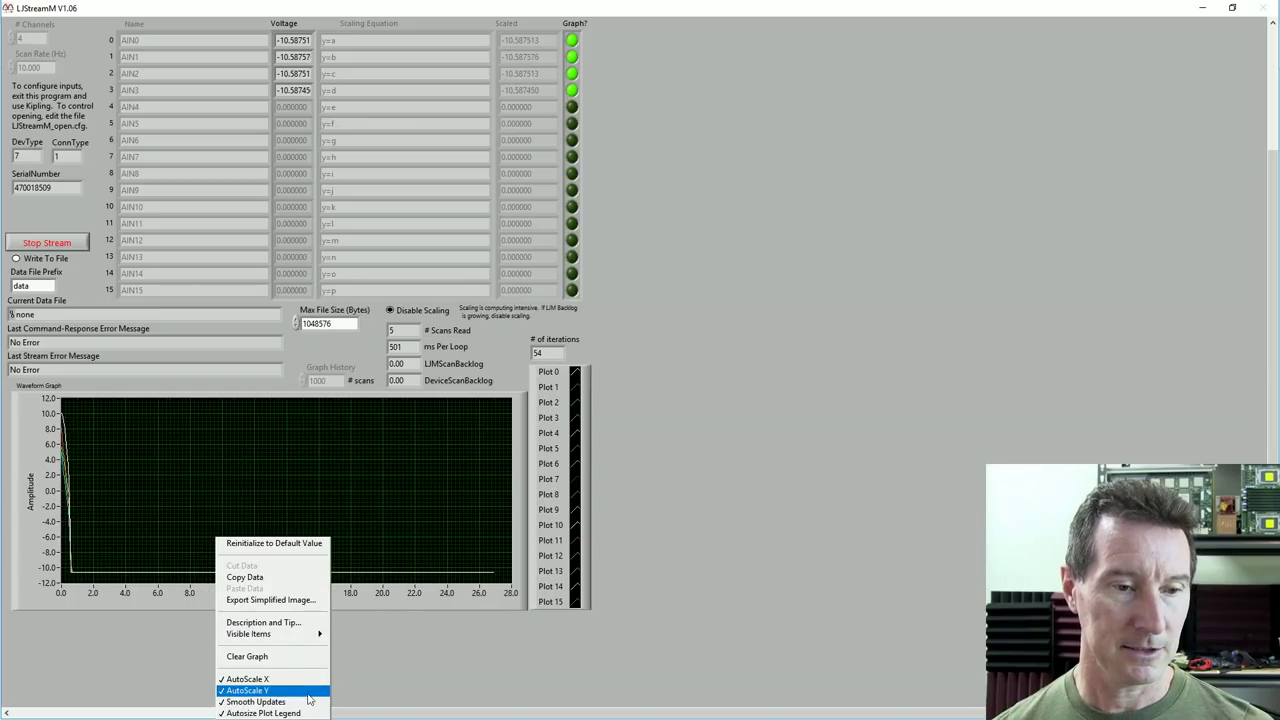
click(257, 466)
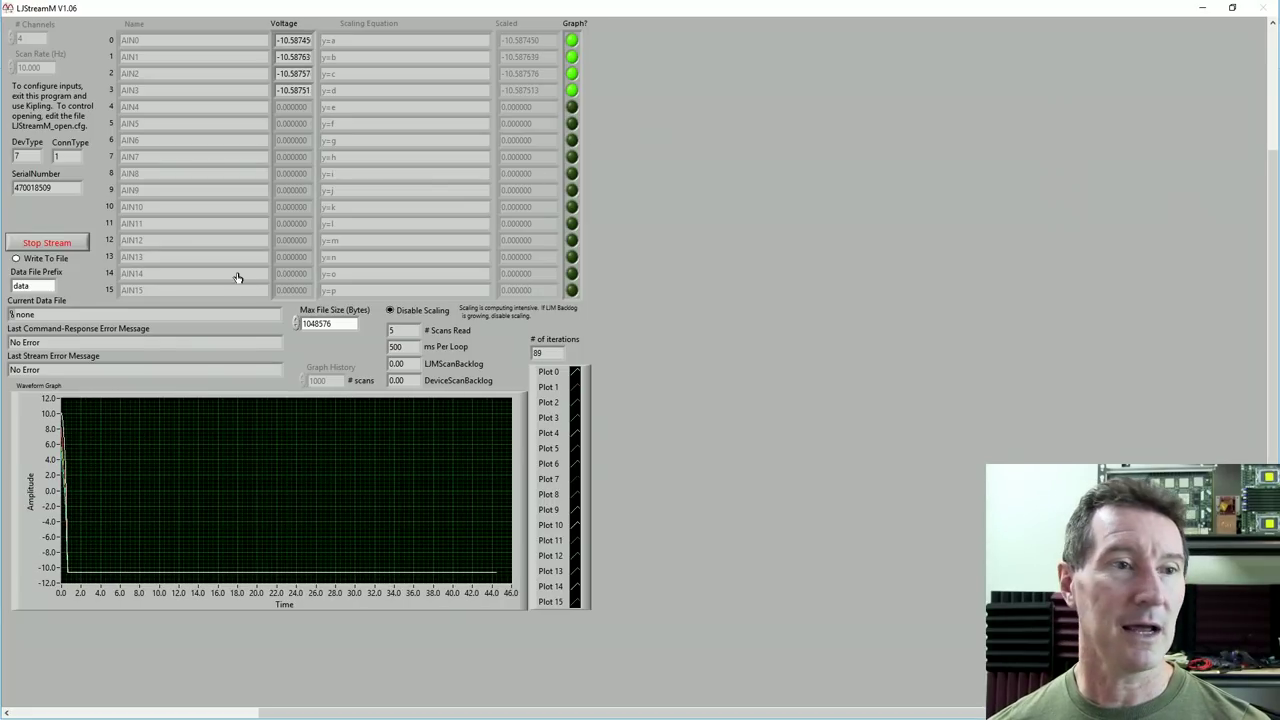
Stop the data stream and exit LJStreamM
click(46, 245)
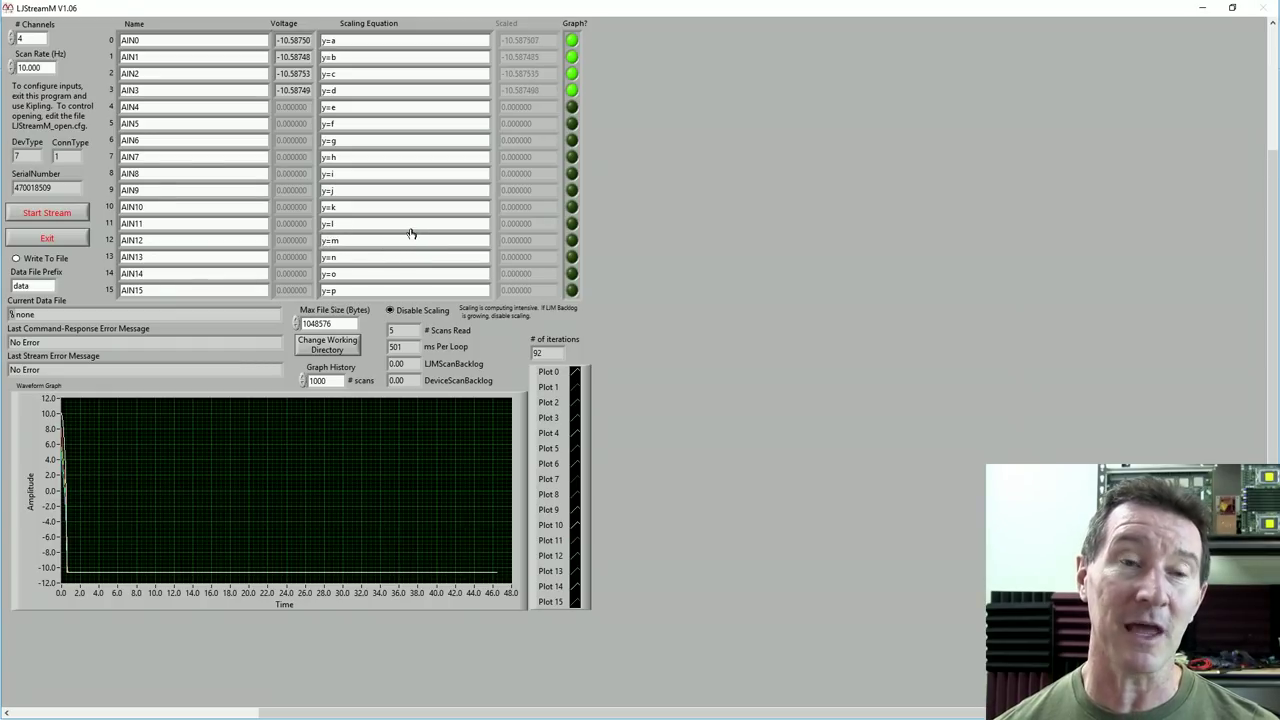
click(62, 242)
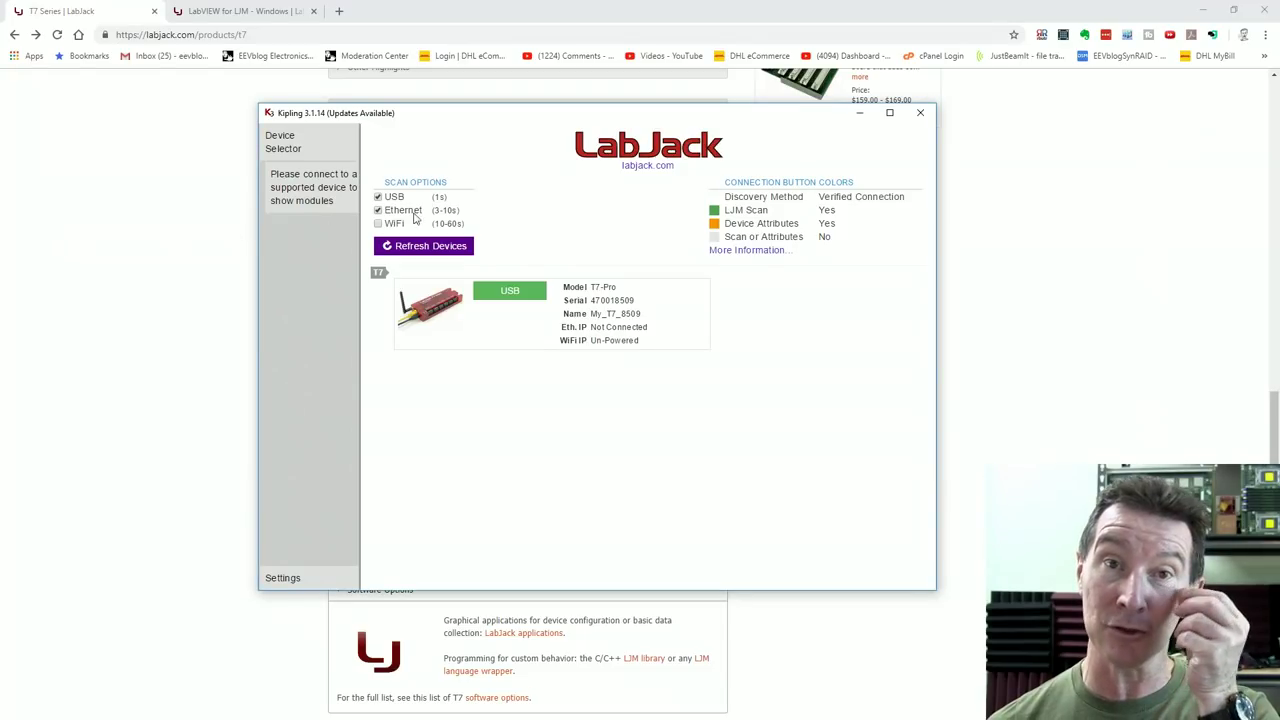
Move the Kipling window aside and read the prerequisites, getting started and overview sections of the LabVIEW for LJM page in the browser
drag(653, 120, 1046, 105)
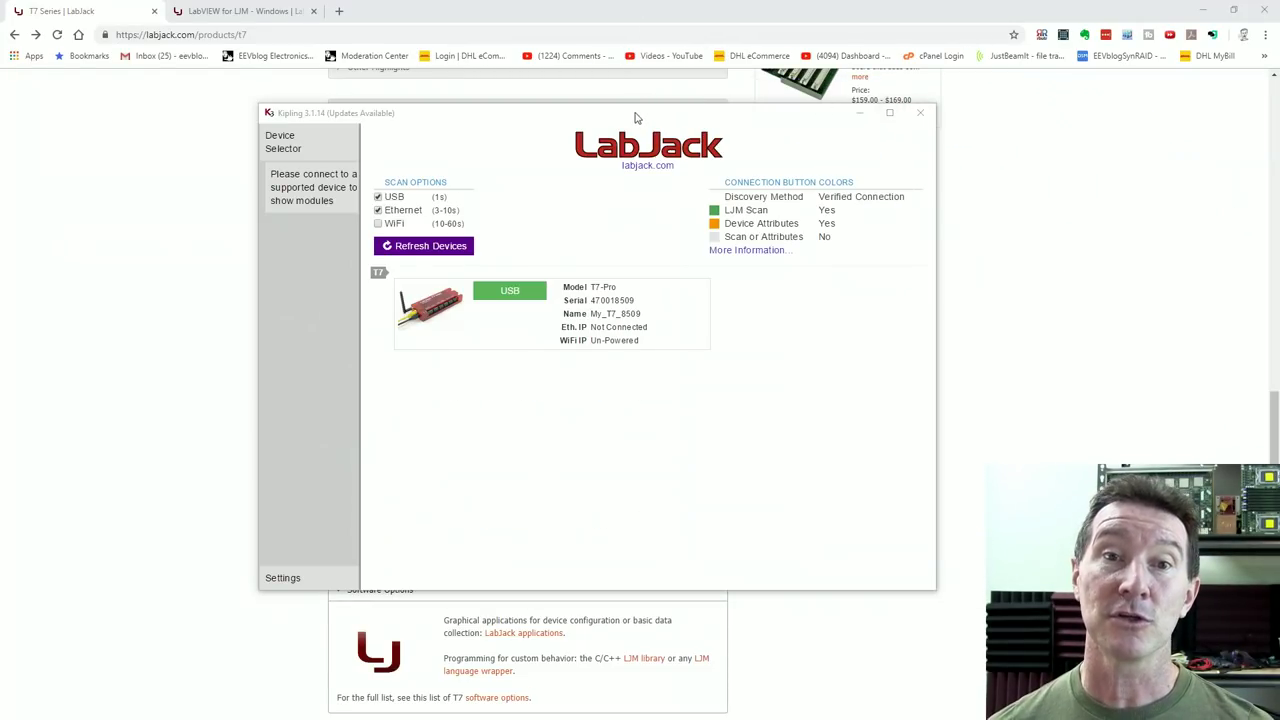
drag(634, 117, 844, 117)
click(232, 11)
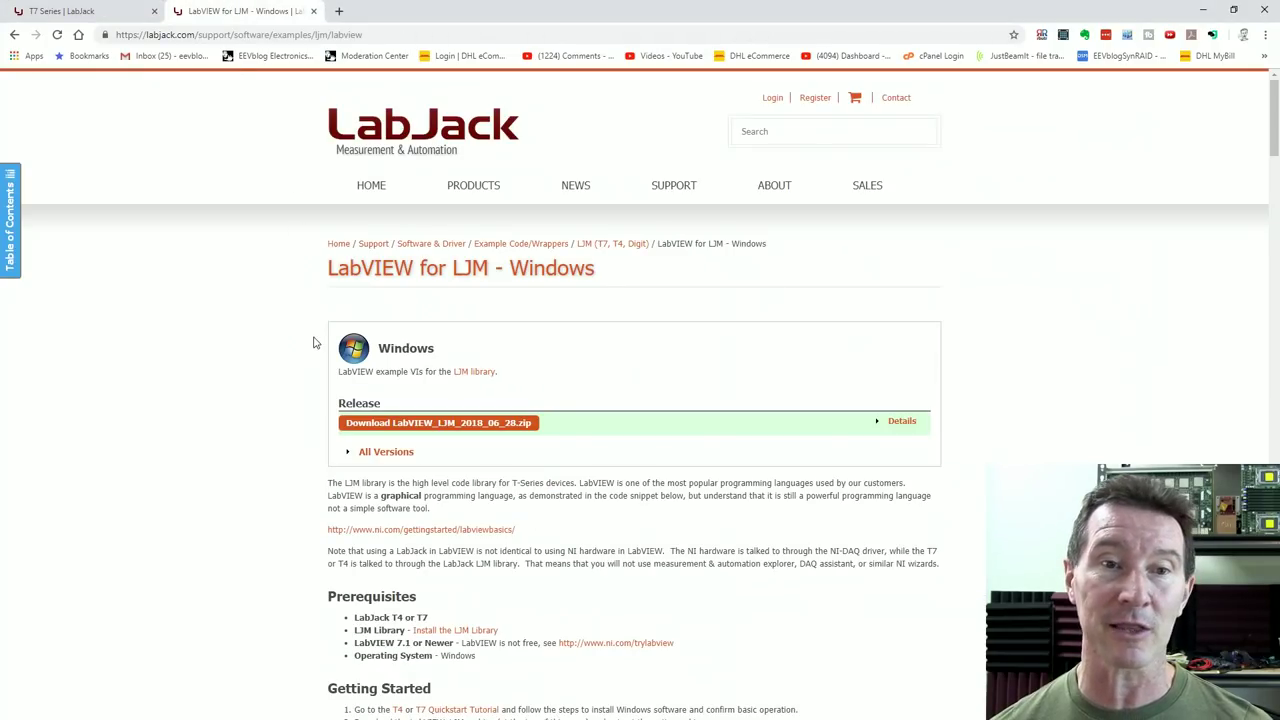
scroll(282, 324, down, 2)
scroll(282, 324, down, 1)
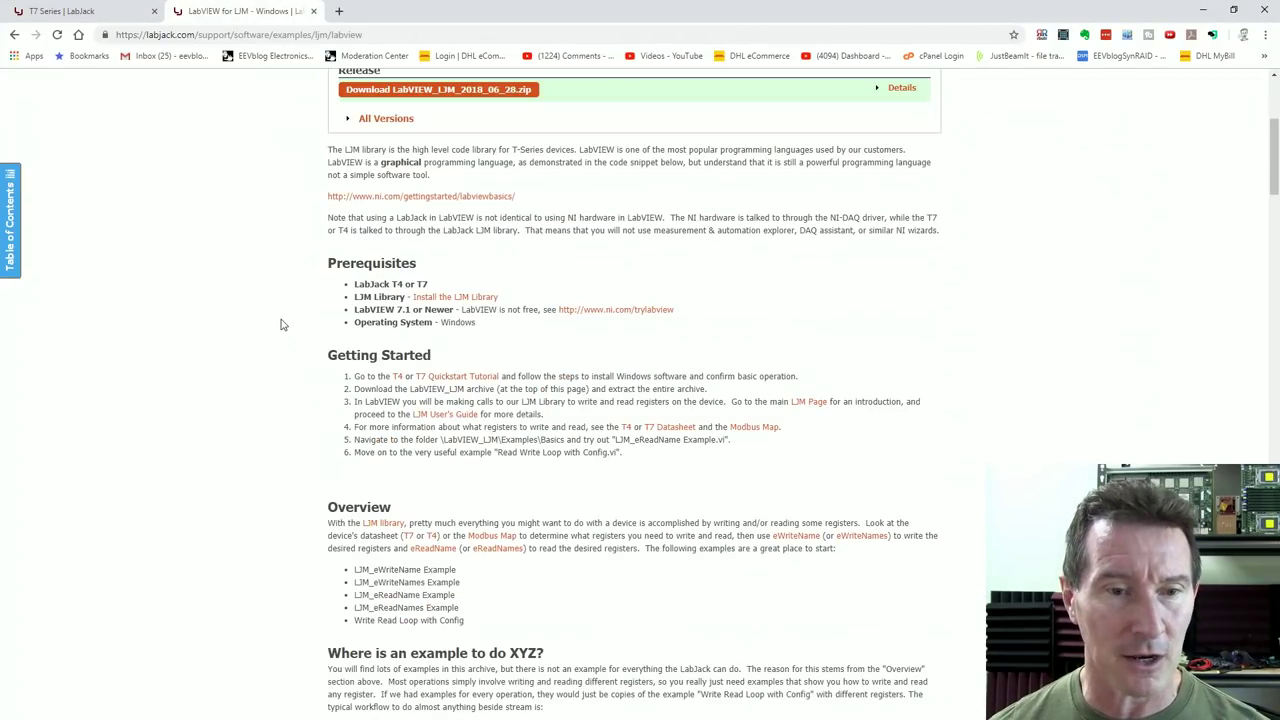
scroll(282, 324, down, 2)
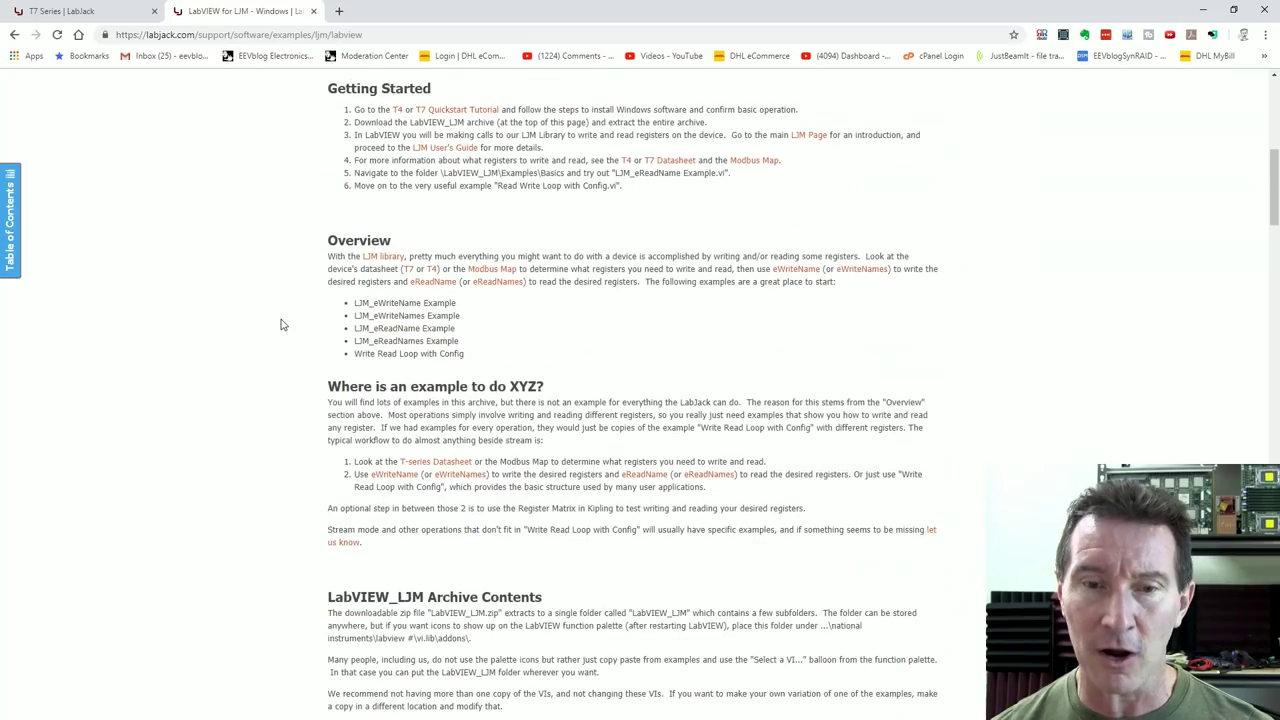
Return to the T7 product page and review its Software Options and Support Resources, highlighting the C/C++ programming mention
click(100, 12)
scroll(586, 437, down, 2)
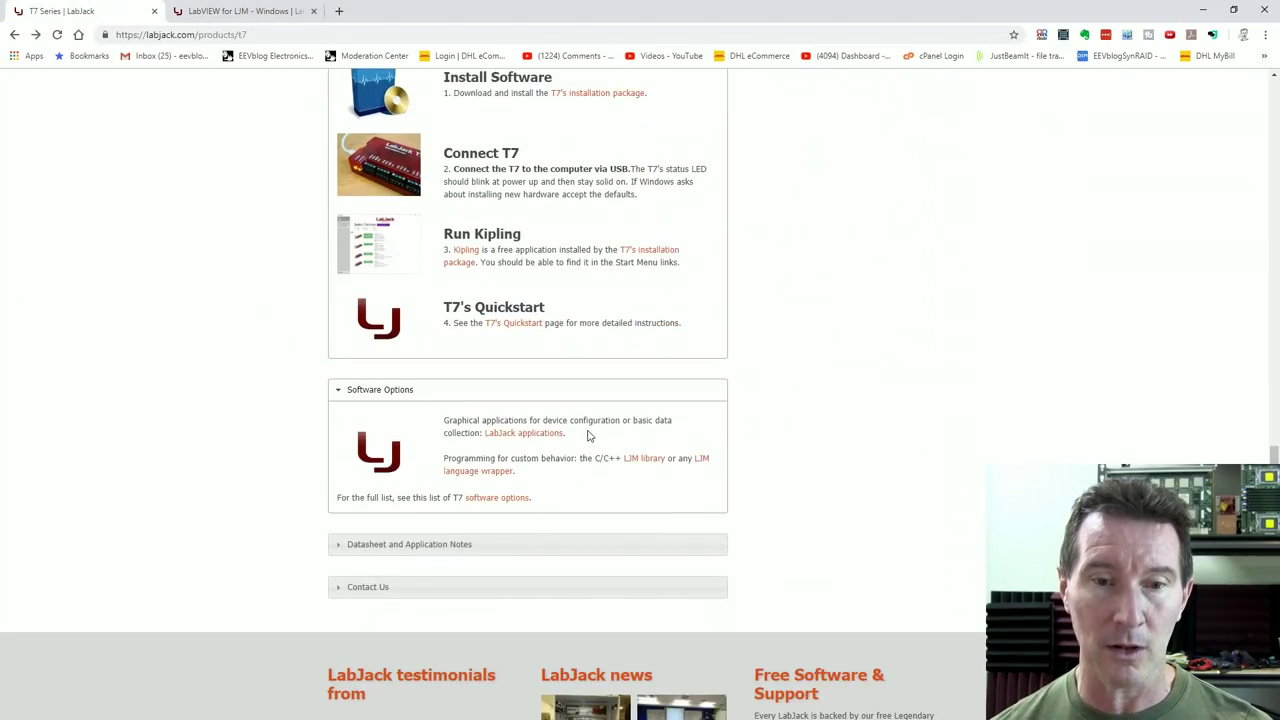
drag(609, 458, 616, 458)
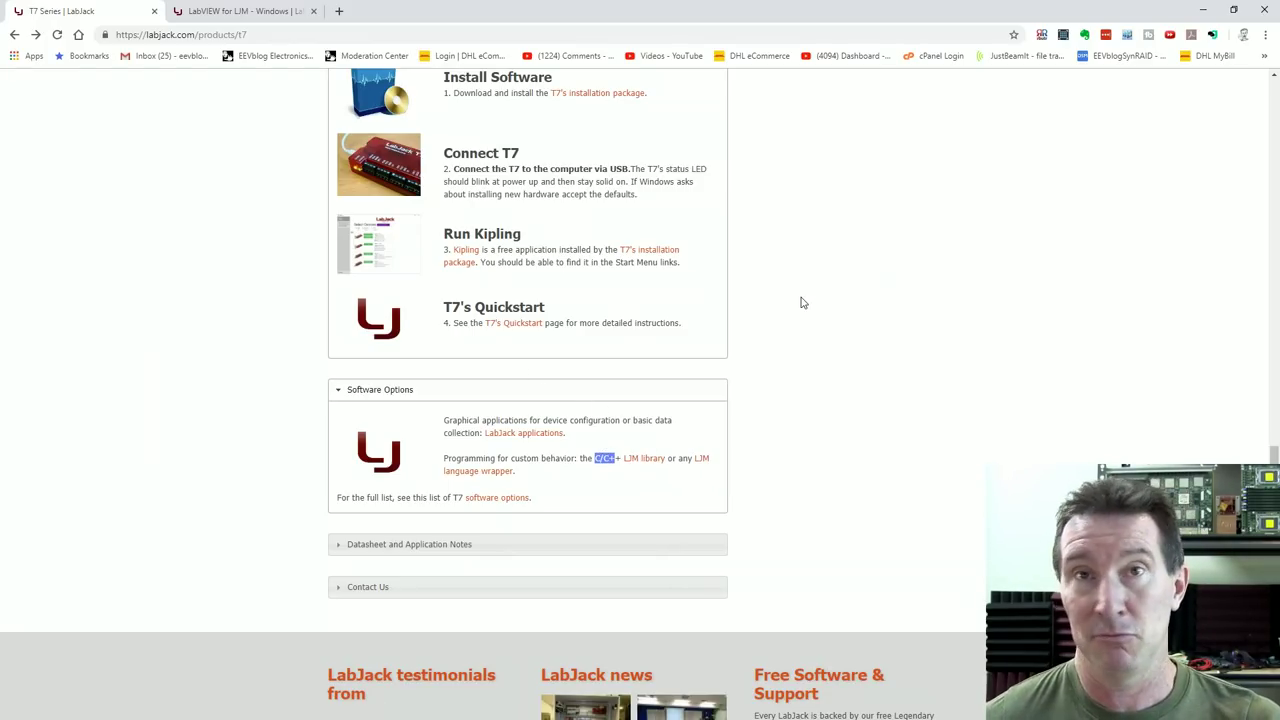
scroll(570, 420, up, 3)
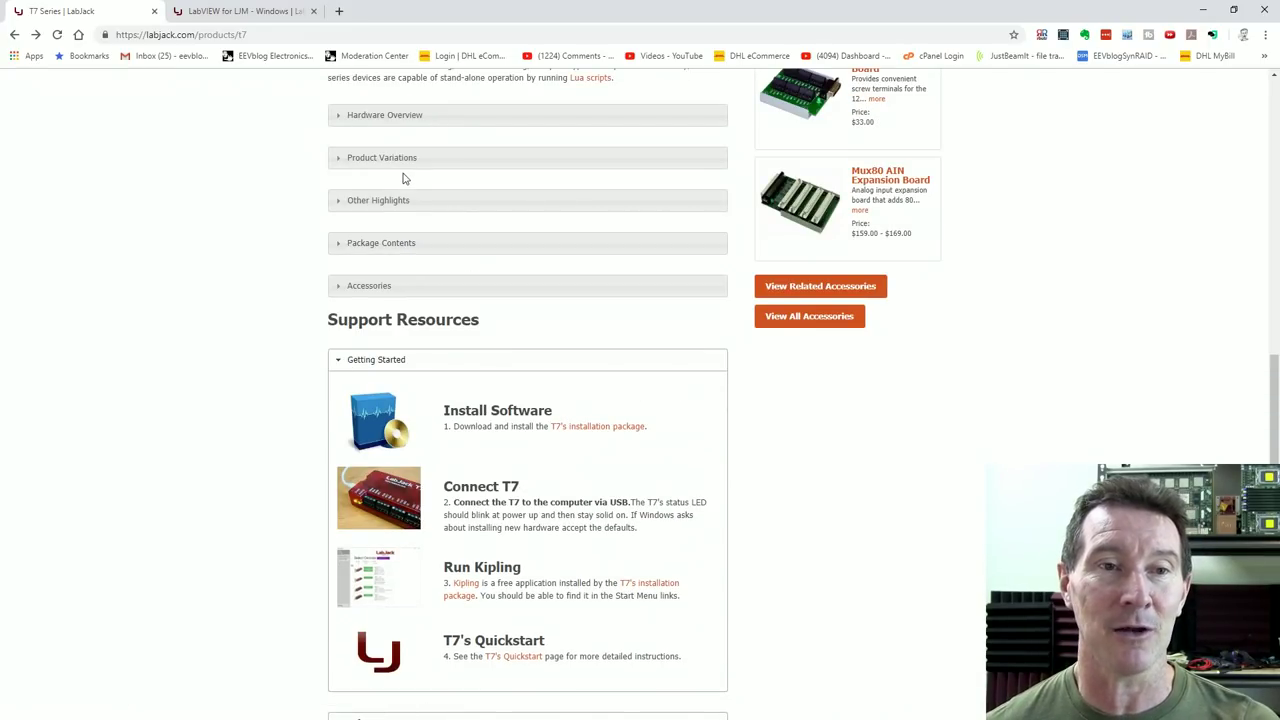
scroll(499, 396, down, 2)
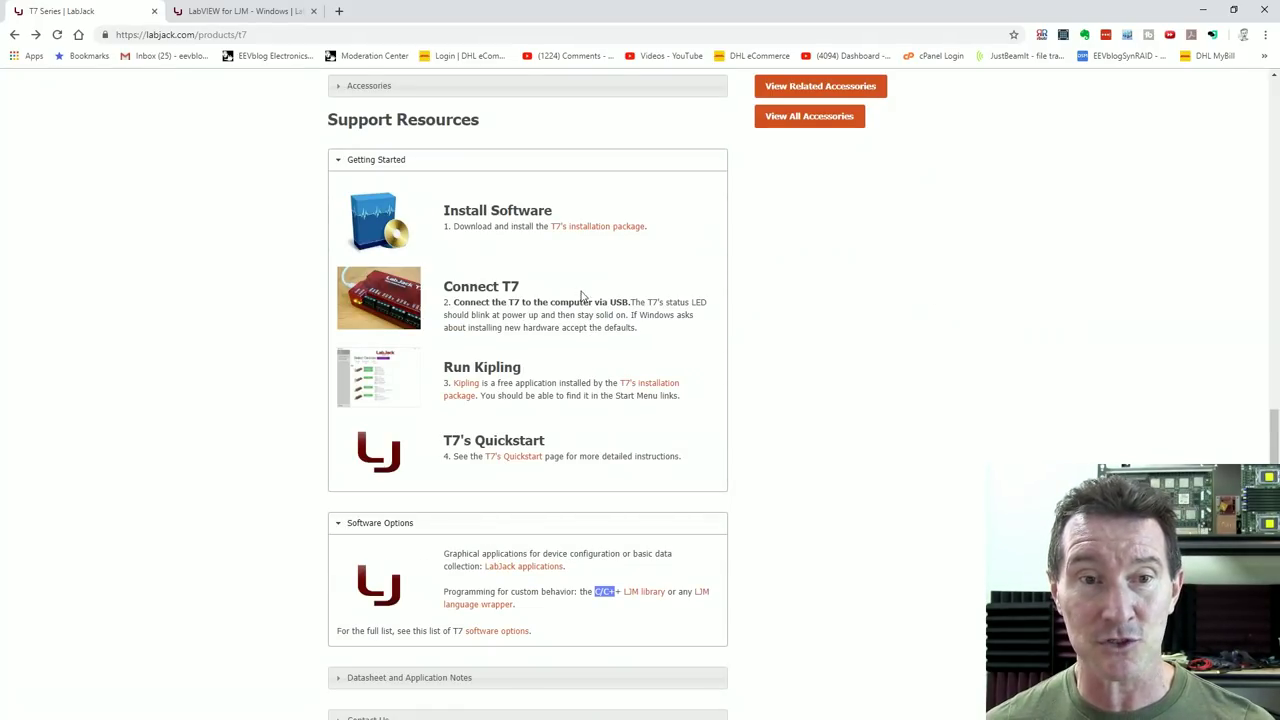
Open the T7's Quickstart page and read through its numbered setup steps down to the digital input test
click(513, 458)
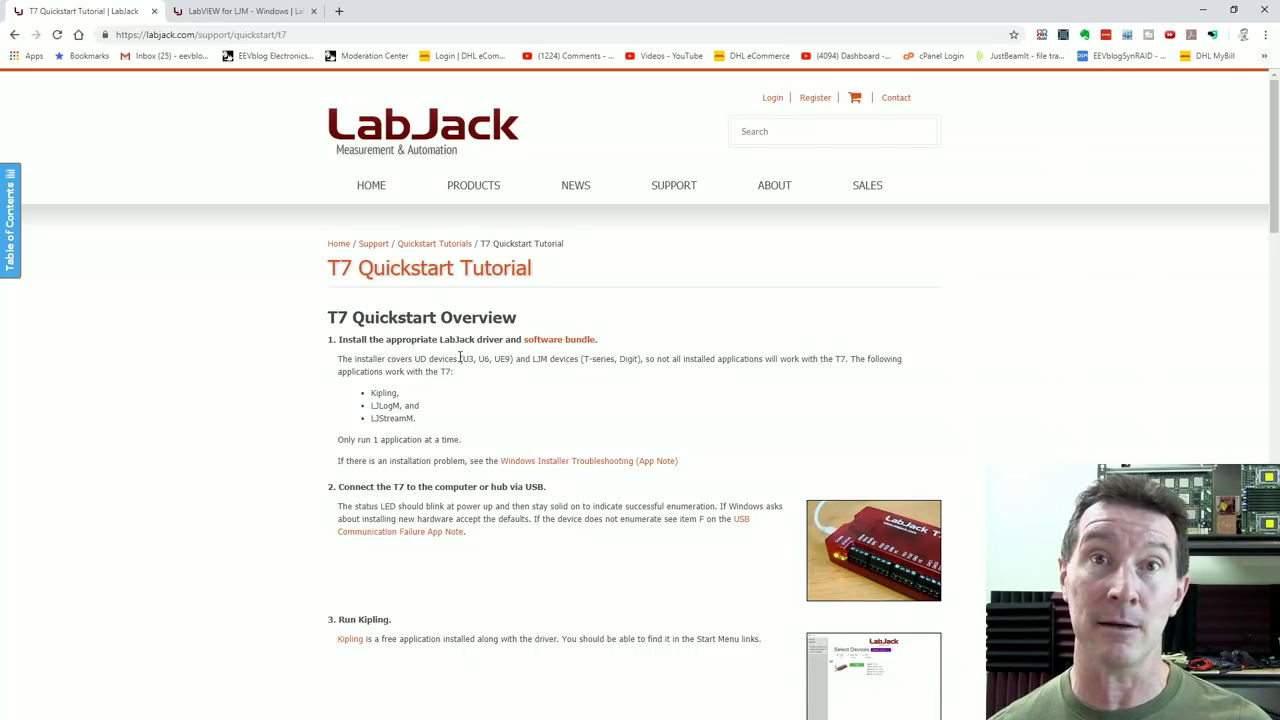
scroll(446, 386, down, 2)
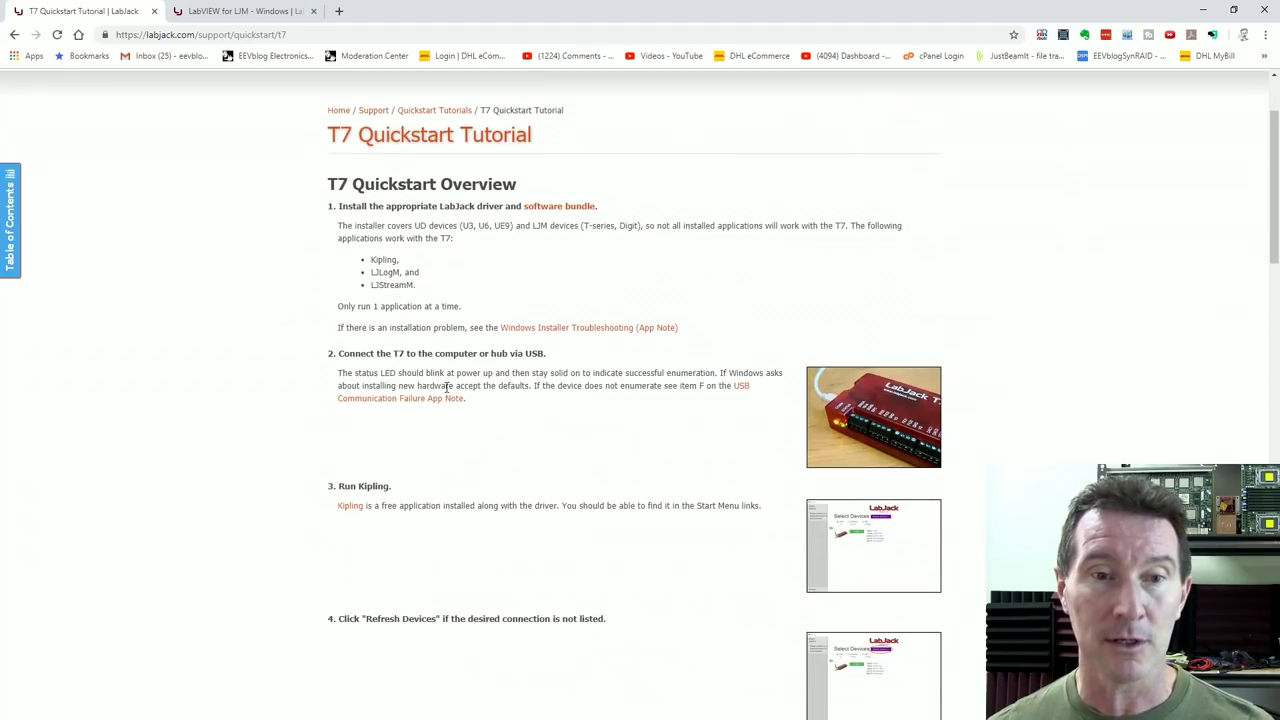
scroll(446, 386, down, 13)
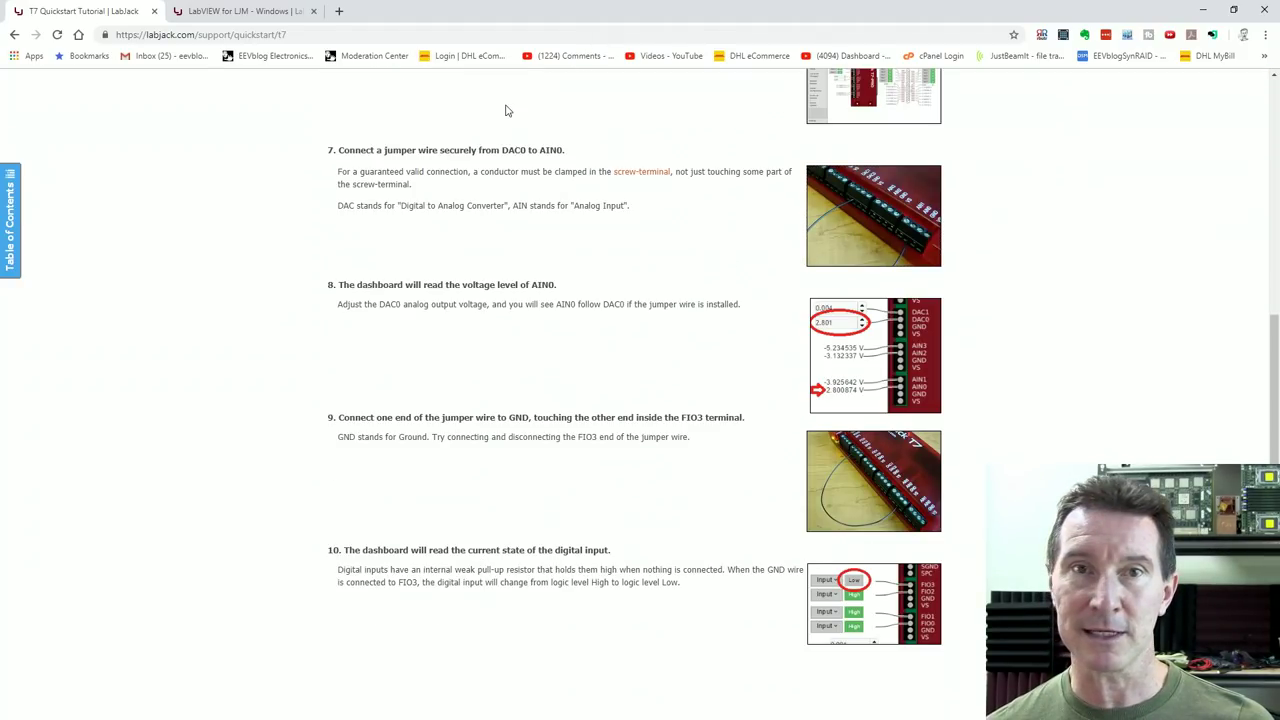
Switch to Kipling and review the T7-Pro's Device Info page with its device overview and support resources
key(alt+Tab)
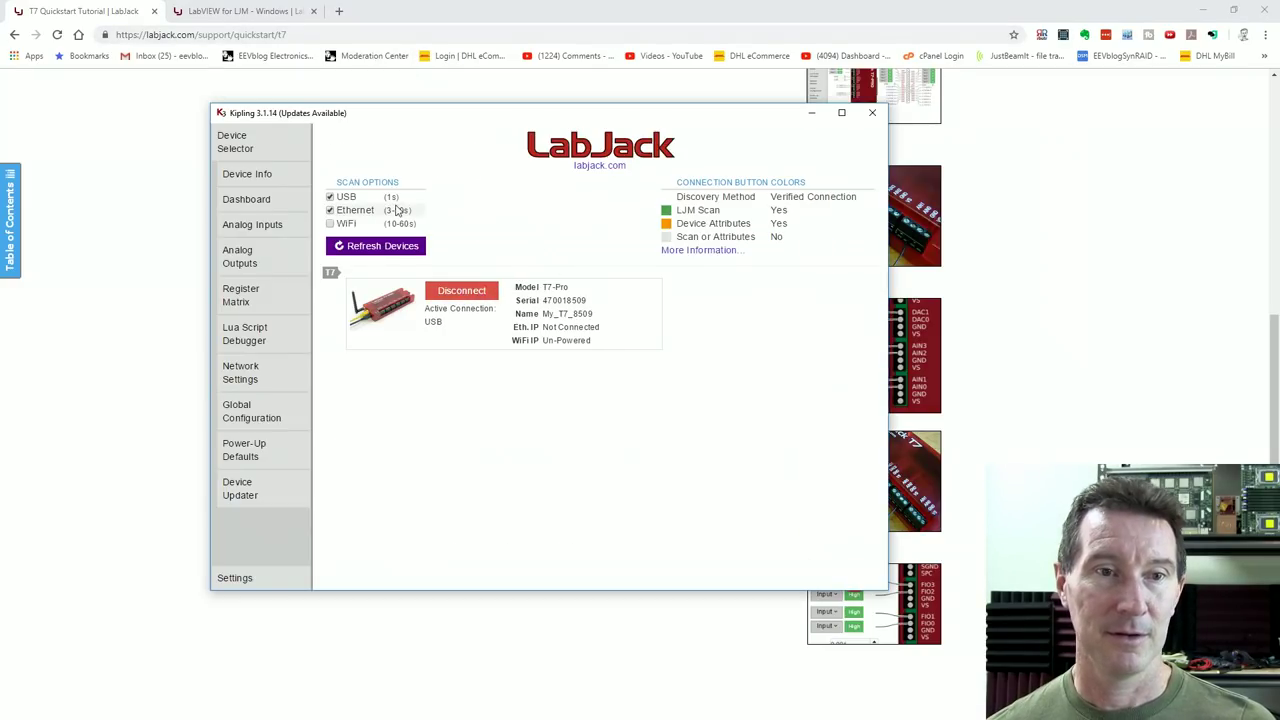
click(253, 177)
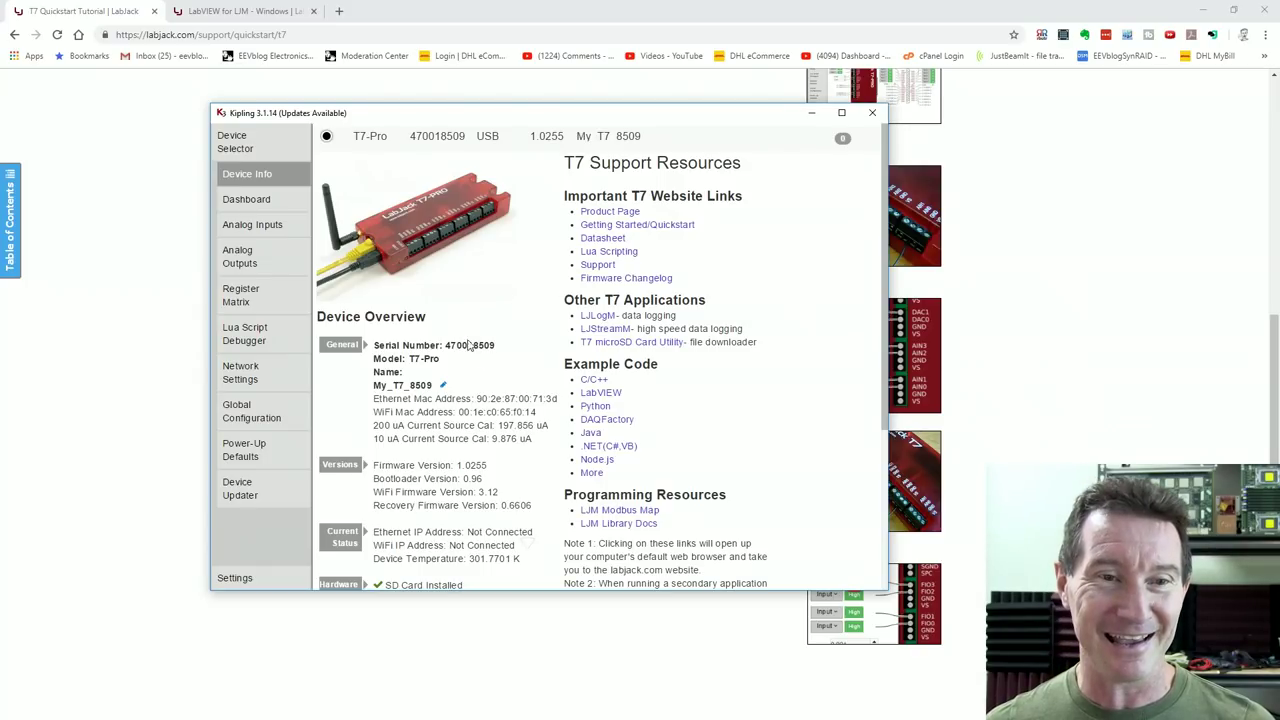
scroll(490, 360, down, 3)
scroll(507, 373, up, 3)
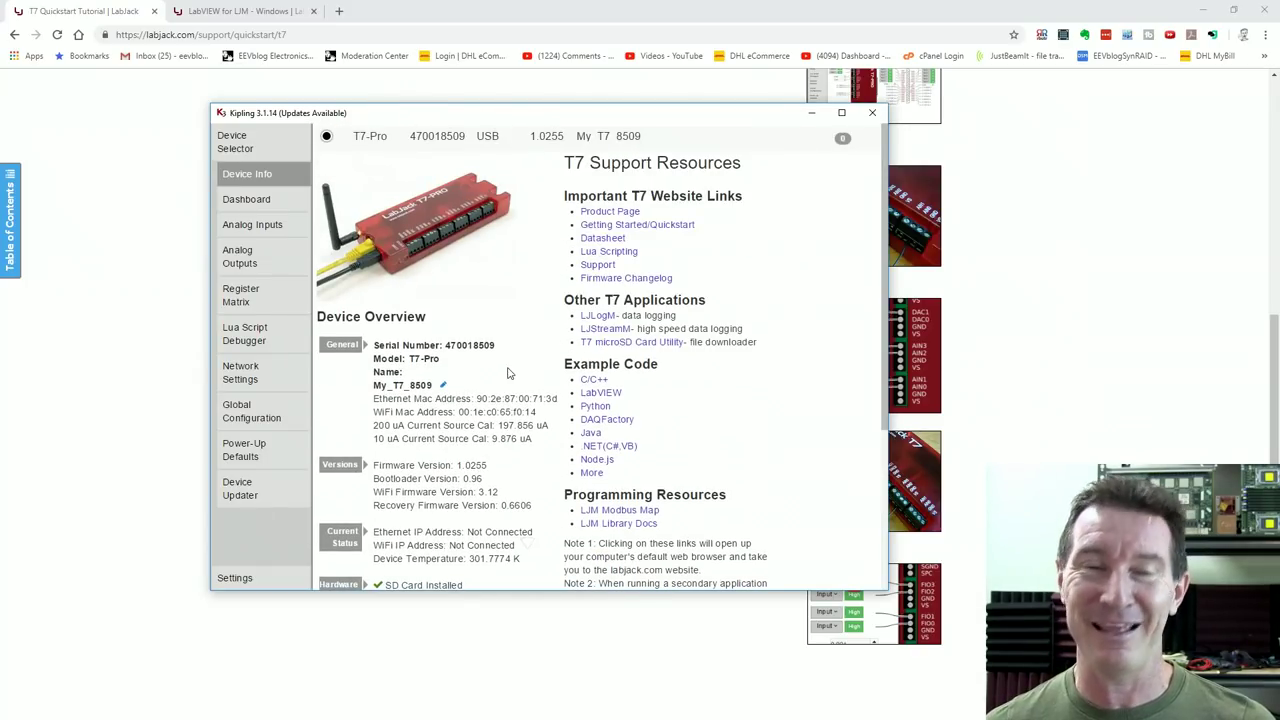